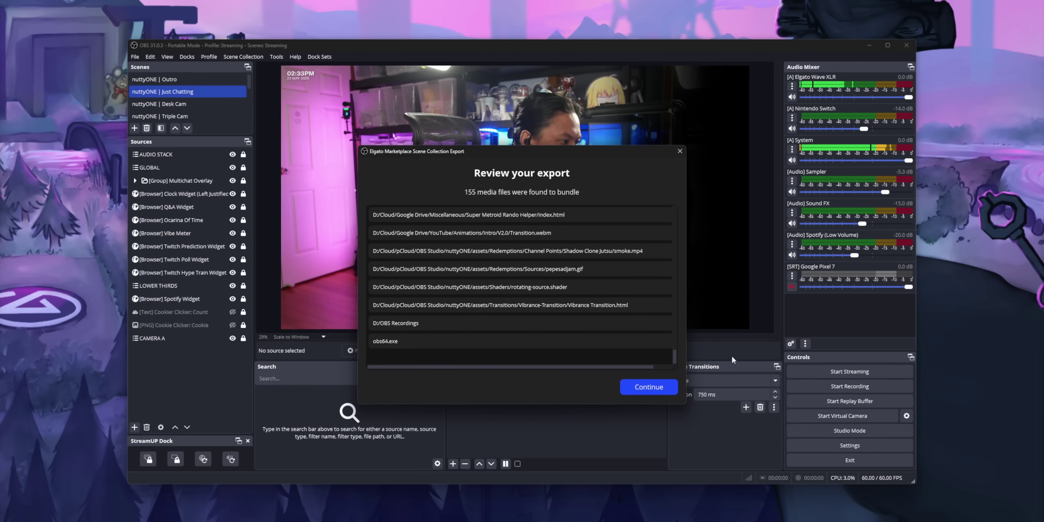
# Continue past the media file review and accept the video source names.
pyautogui.click(649, 387)
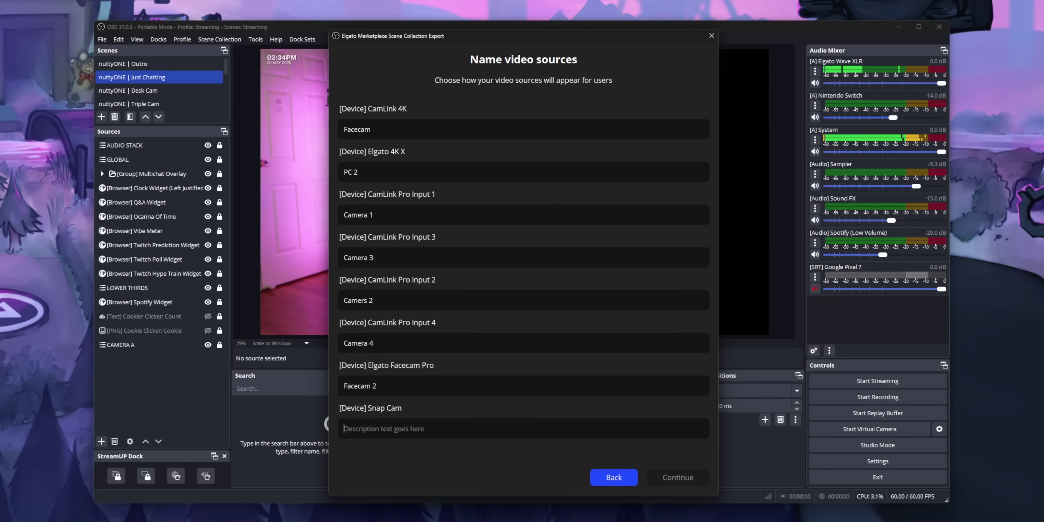
pyautogui.click(684, 479)
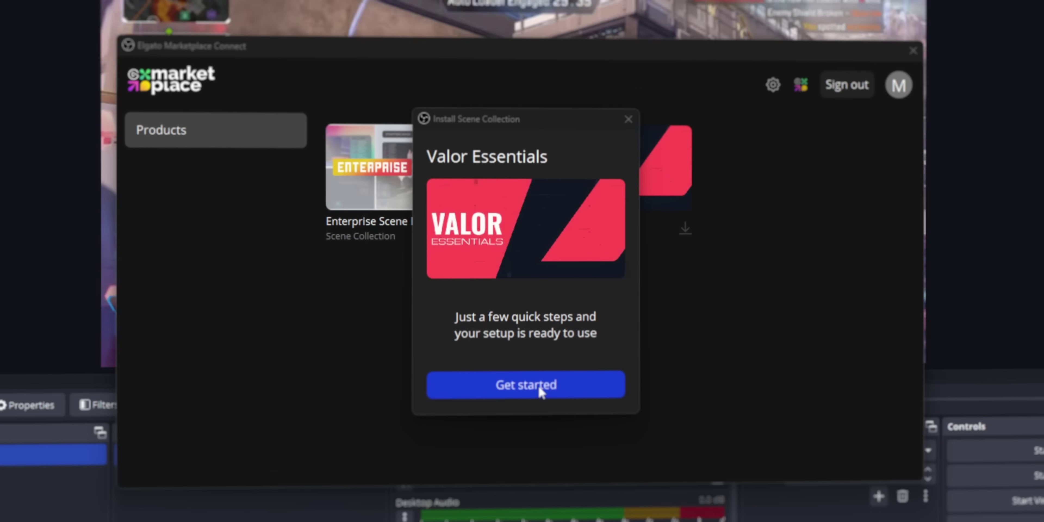
# Set up Valor Essentials named 'Valor' with Cam Link 4K as webcam, reaching the microphone list.
pyautogui.click(537, 385)
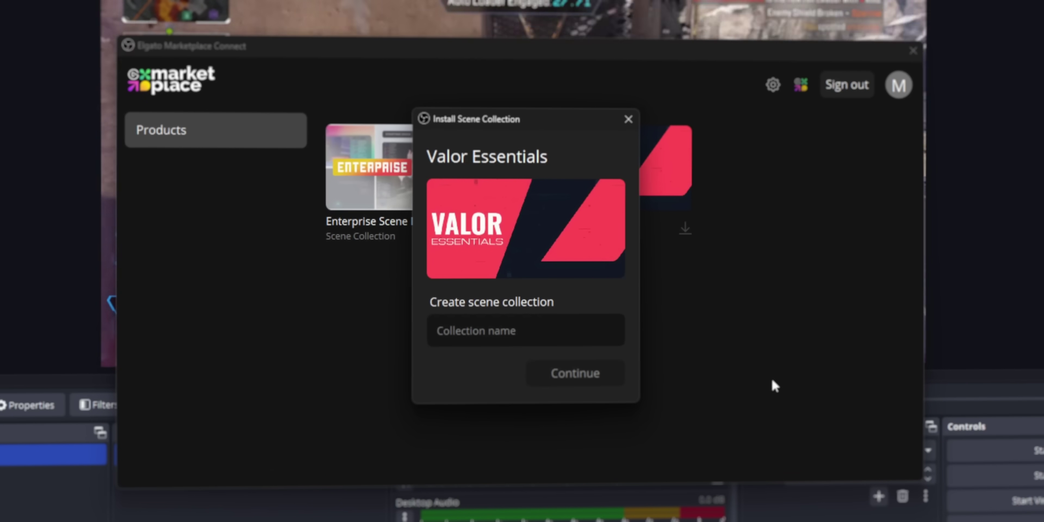
pyautogui.click(526, 330)
pyautogui.write('Valor')
pyautogui.click(576, 373)
pyautogui.click(566, 178)
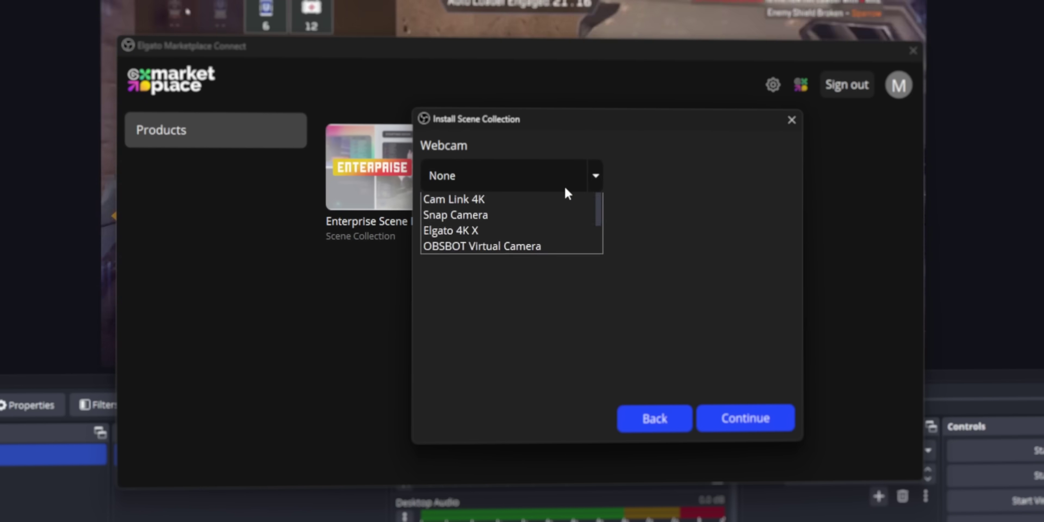
pyautogui.click(531, 295)
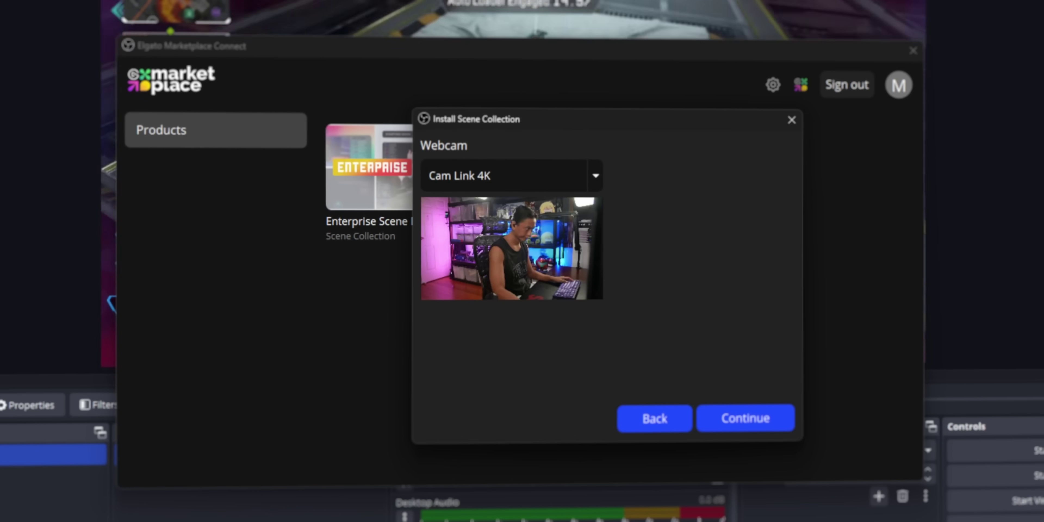
pyautogui.click(745, 418)
pyautogui.click(562, 174)
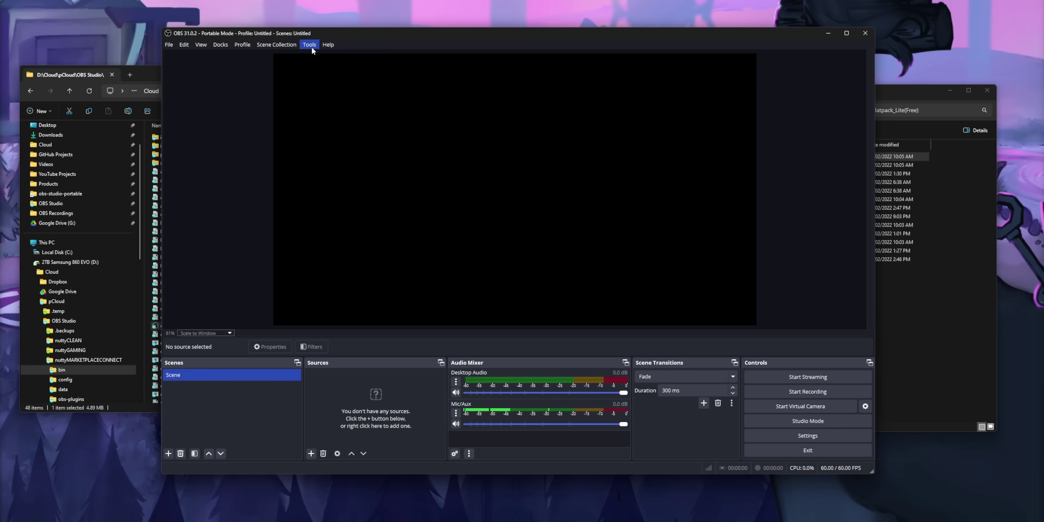
# Open the OBS Scripts manager to add a script, browsing up to the Downloads folder.
pyautogui.click(310, 44)
pyautogui.click(320, 75)
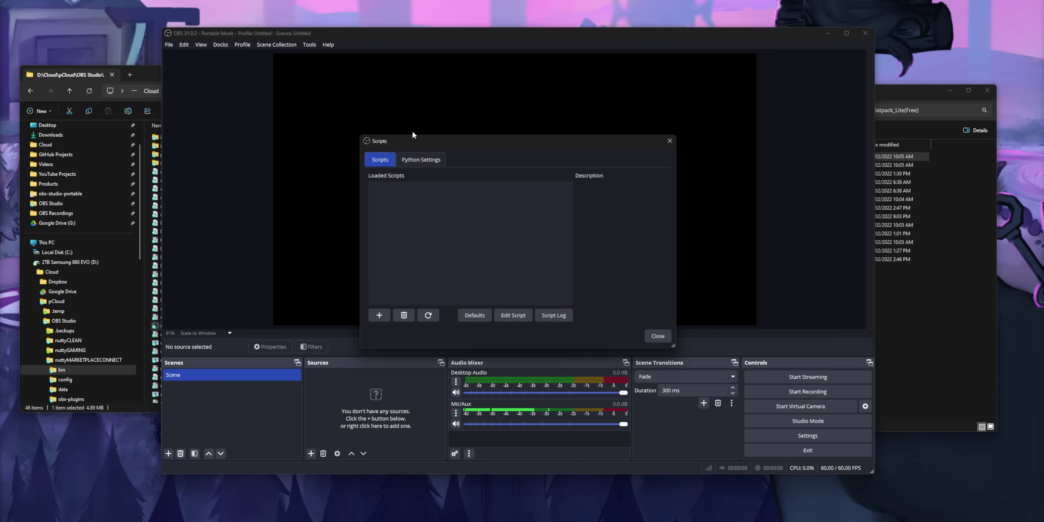
pyautogui.click(379, 315)
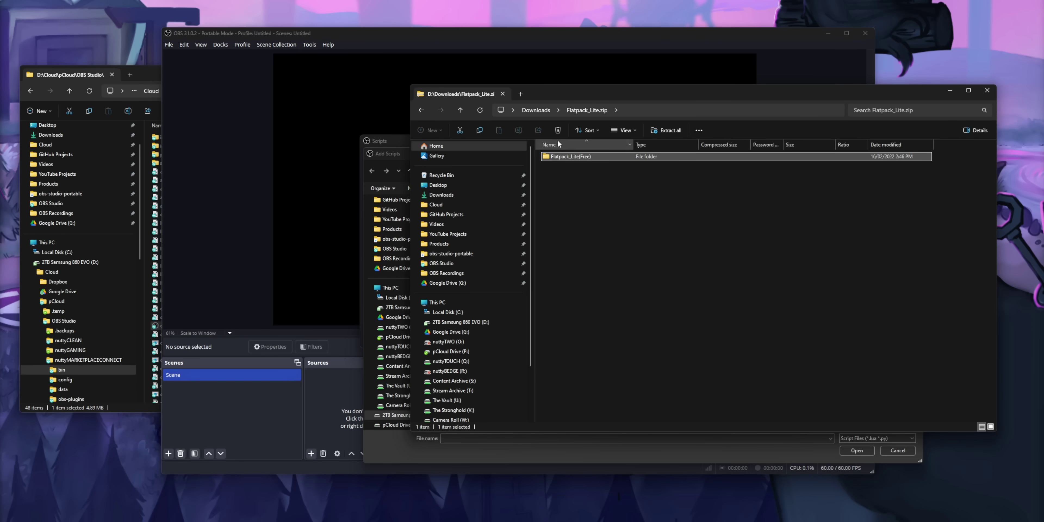
pyautogui.hotkey('alt', 'Up')
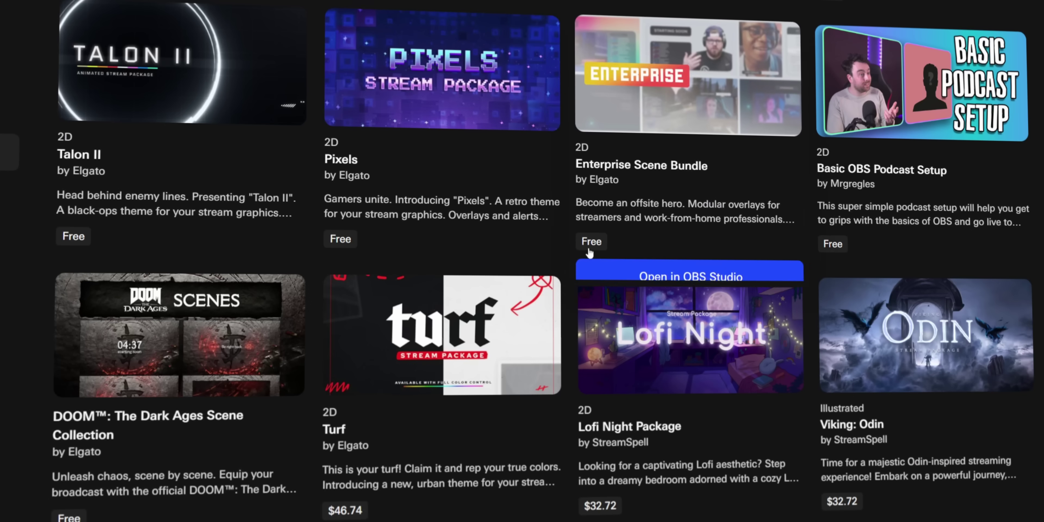
# Download Valor Essentials and view its BRB, Intermission and Camera scenes.
pyautogui.scroll(5, 580, 251)
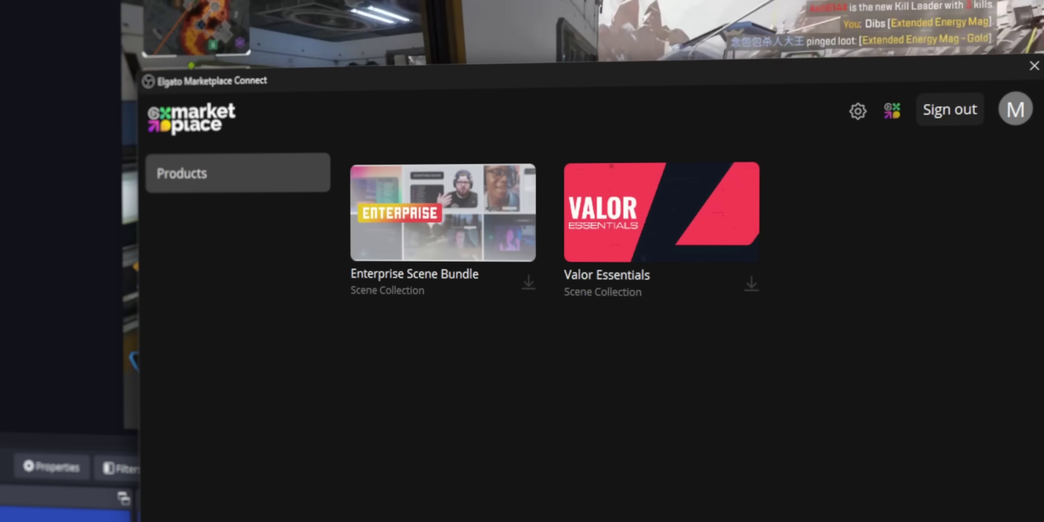
pyautogui.click(752, 284)
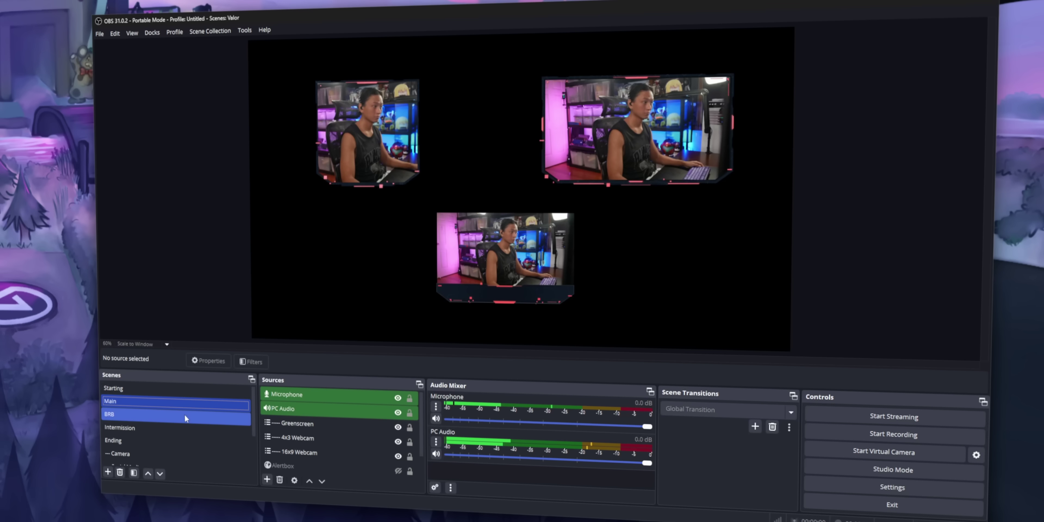
pyautogui.click(184, 414)
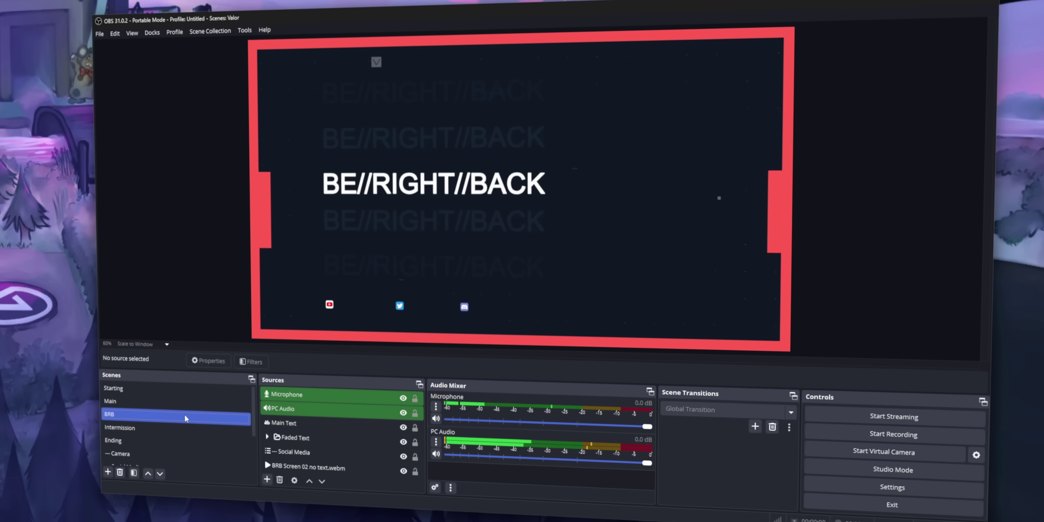
pyautogui.click(172, 432)
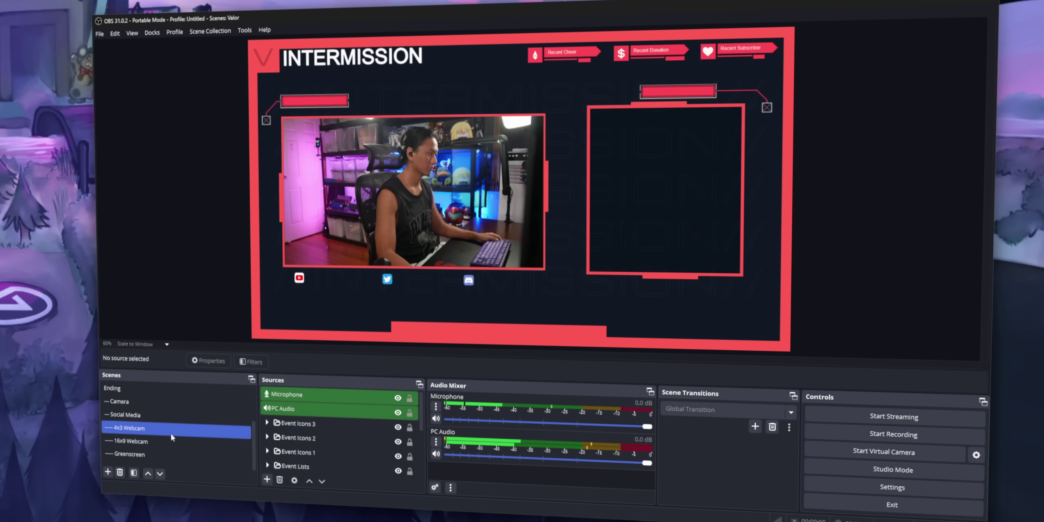
pyautogui.scroll(-2, 162, 425)
pyautogui.click(133, 402)
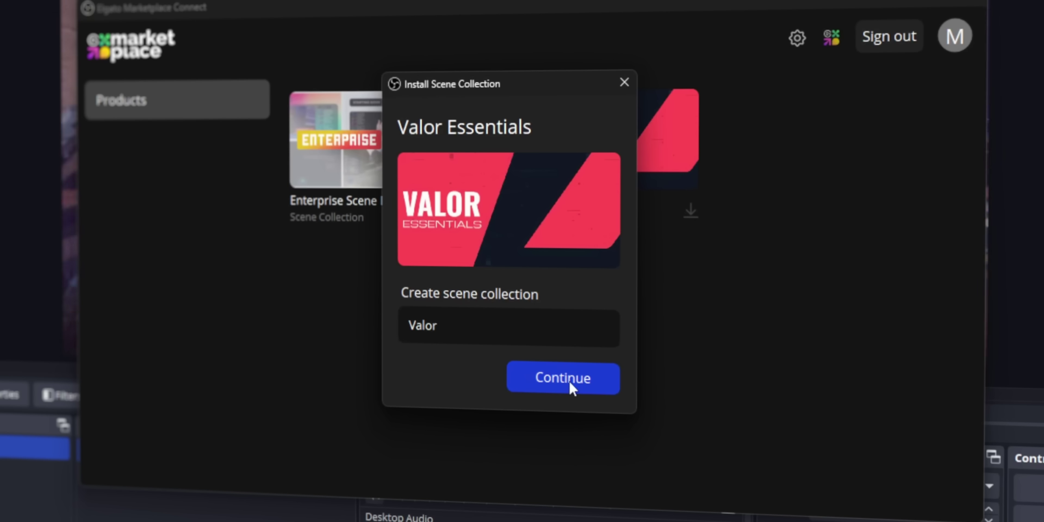
# Choose Cam Link 4K as the webcam and shift the 4x3 Webcam frame down and left.
pyautogui.click(571, 385)
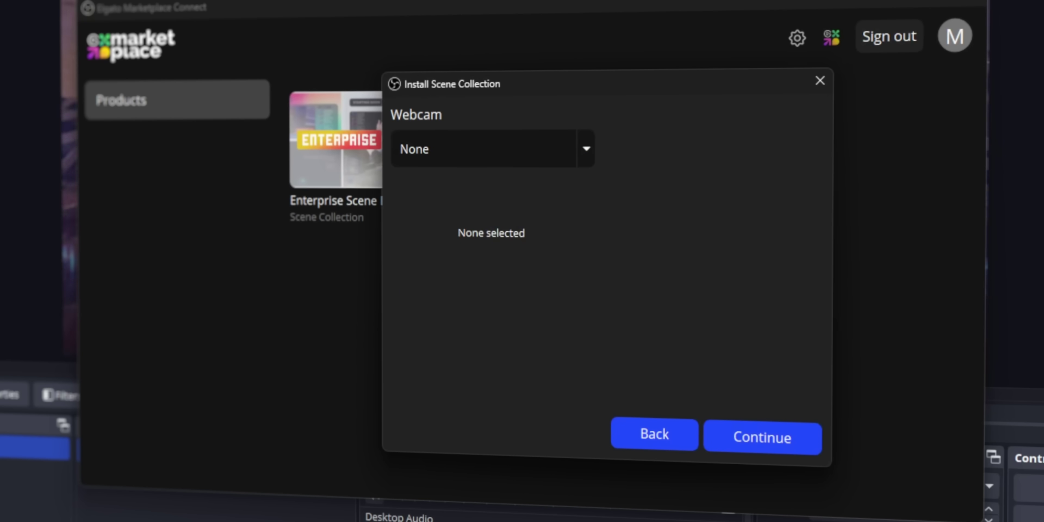
pyautogui.click(554, 158)
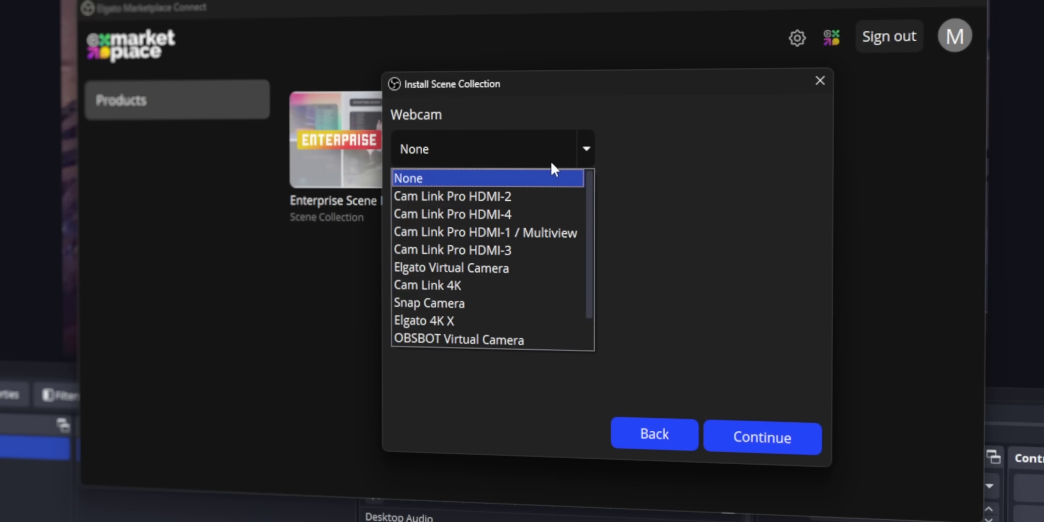
pyautogui.click(514, 288)
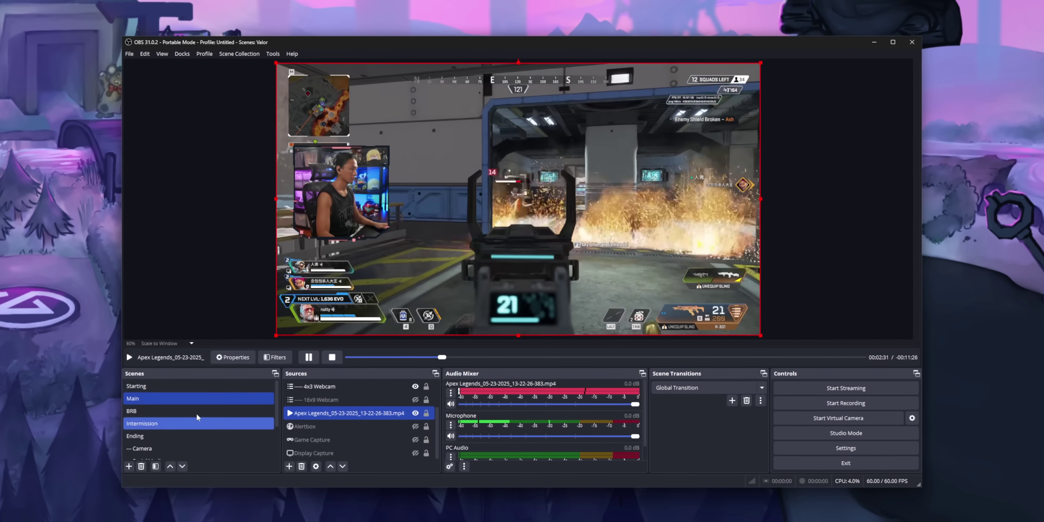
pyautogui.click(333, 201)
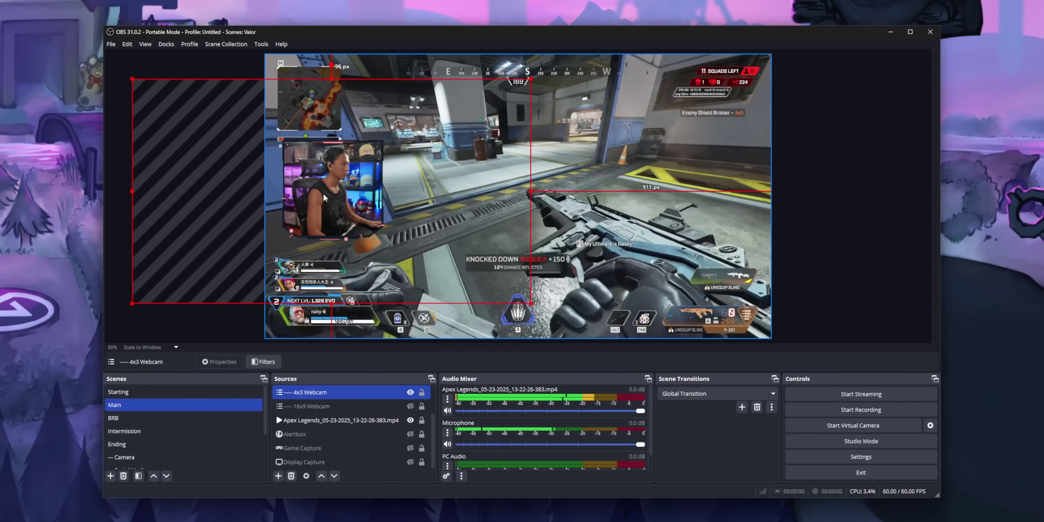
pyautogui.moveTo(325, 197); pyautogui.dragTo(346, 210)
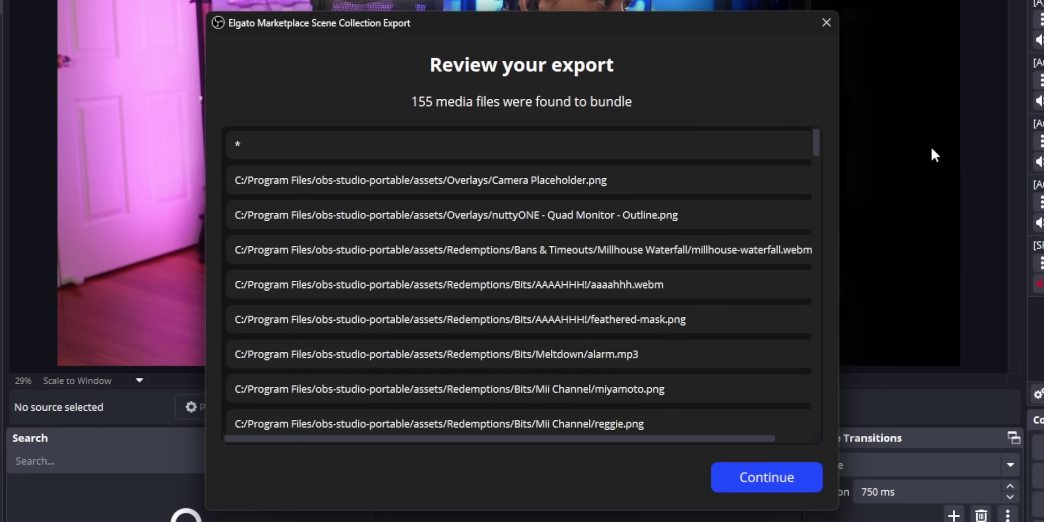
pyautogui.moveTo(817, 146); pyautogui.dragTo(821, 240)
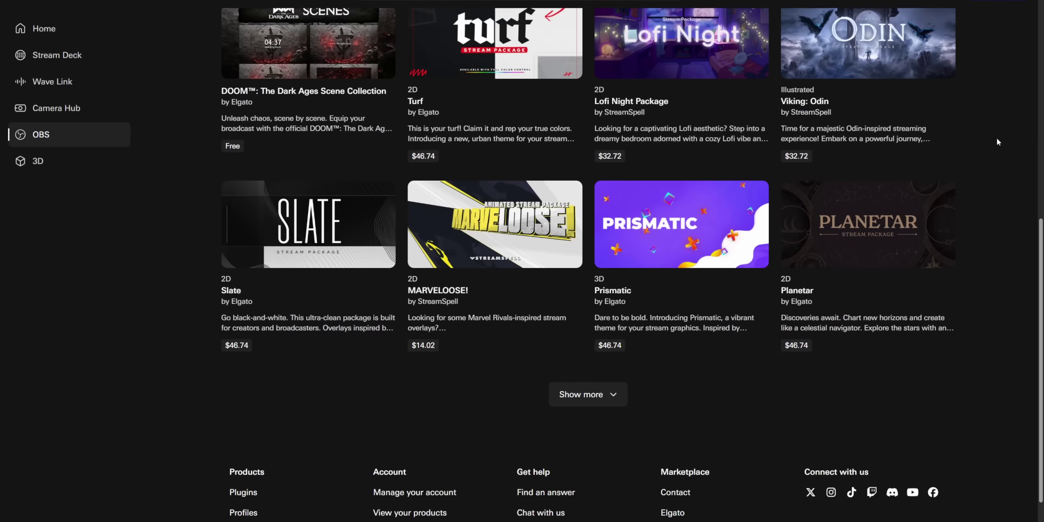
# Find the Basic OBS Podcast Setup card in the grid and open its details.
pyautogui.scroll(-1, 1018, 146)
pyautogui.scroll(5, 1019, 143)
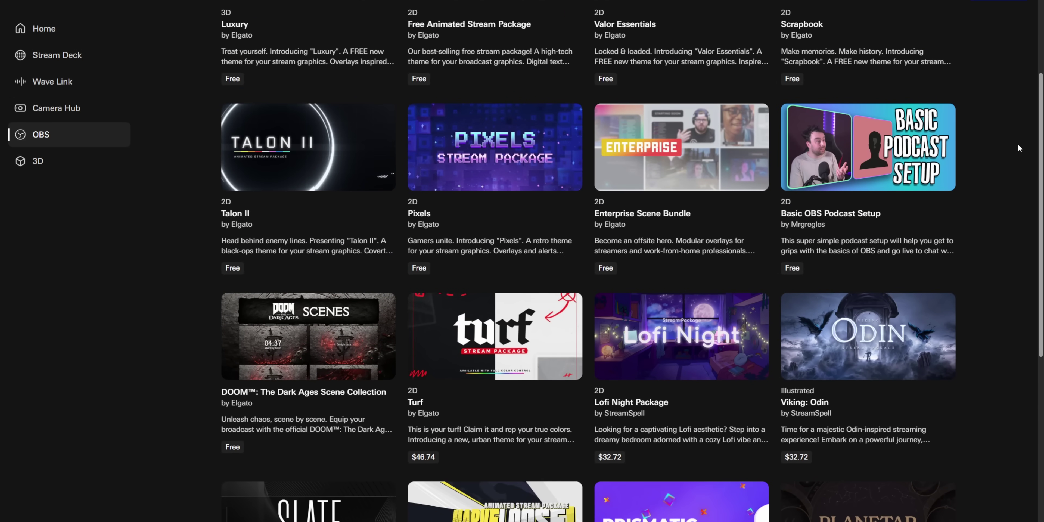
pyautogui.scroll(3, 1020, 146)
pyautogui.click(952, 309)
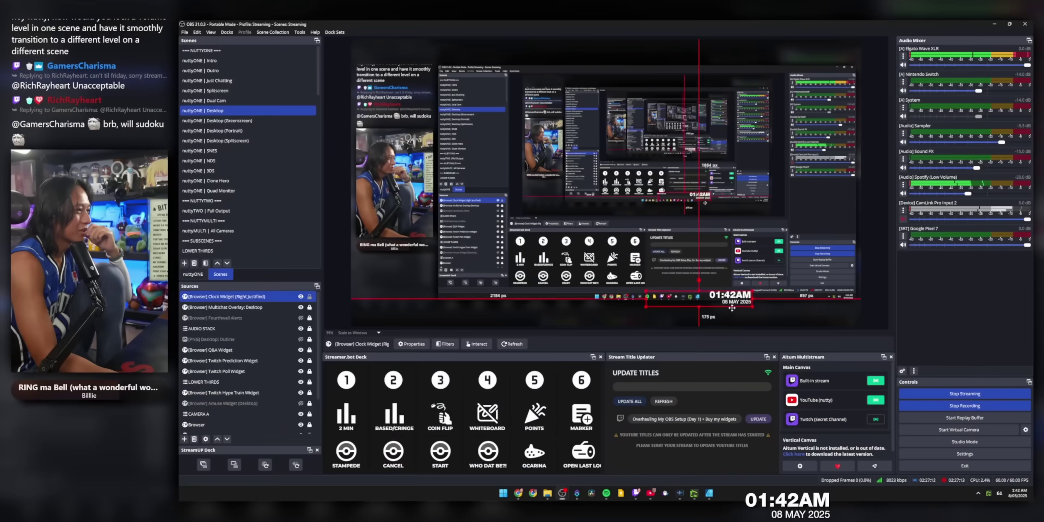
# Move the clock widget to the preview's bottom-right corner.
pyautogui.moveTo(806, 311); pyautogui.dragTo(855, 311)
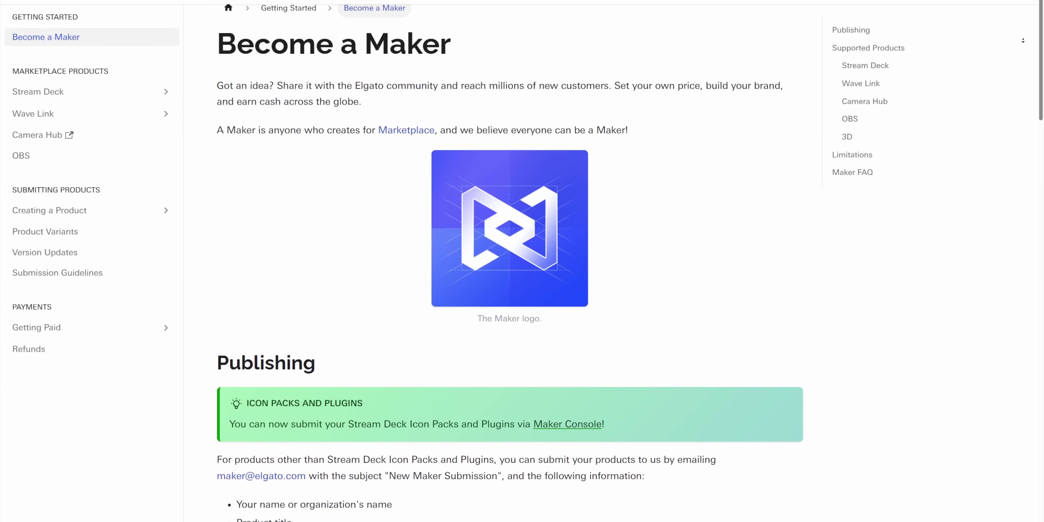
pyautogui.scroll(-3, 510, 258)
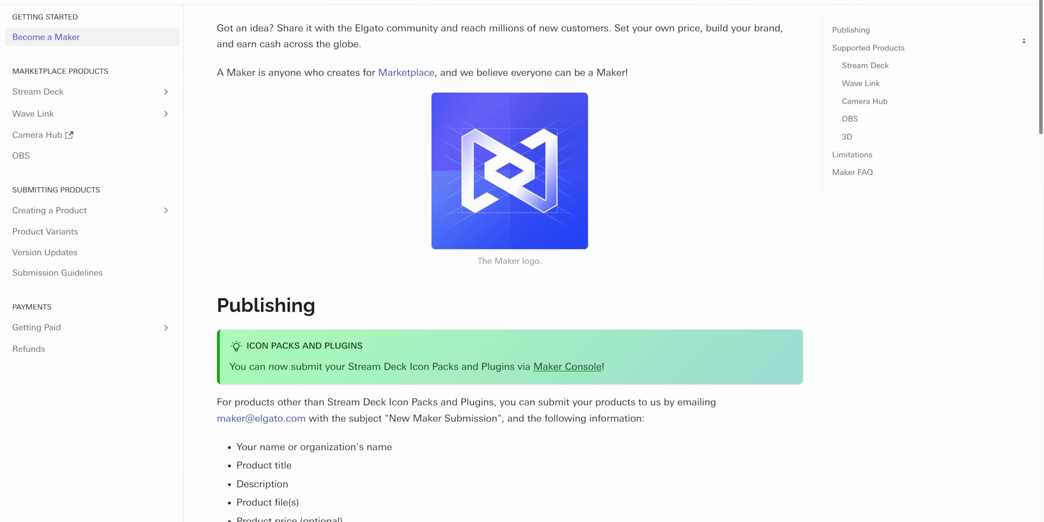
pyautogui.scroll(-3, 510, 258)
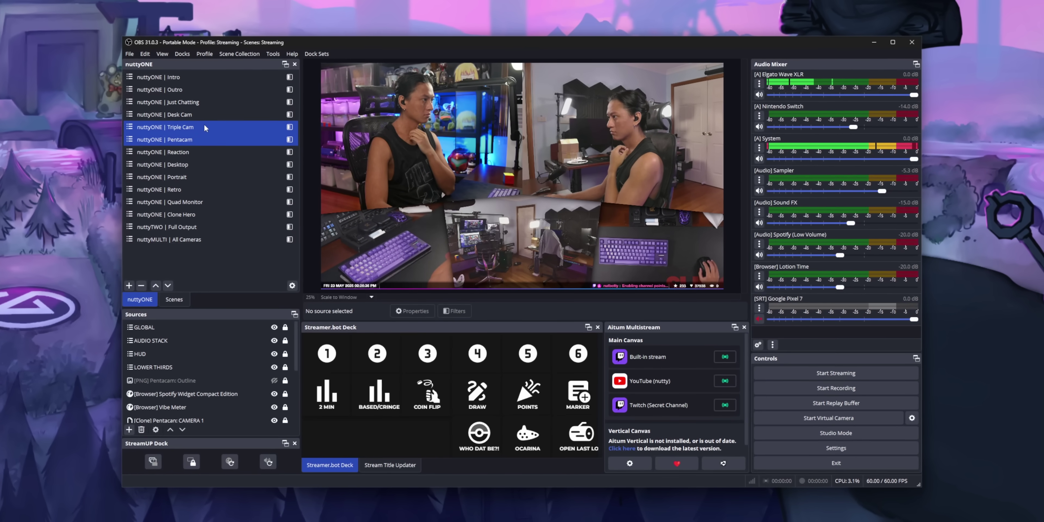
# Switch to the Triple Cam scene, then to the Reaction scene.
pyautogui.click(204, 127)
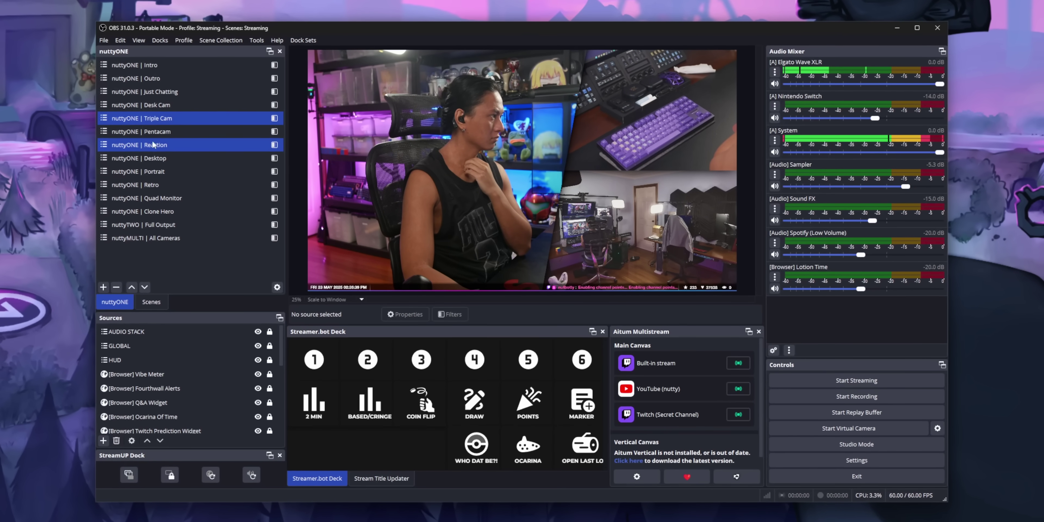
pyautogui.click(153, 143)
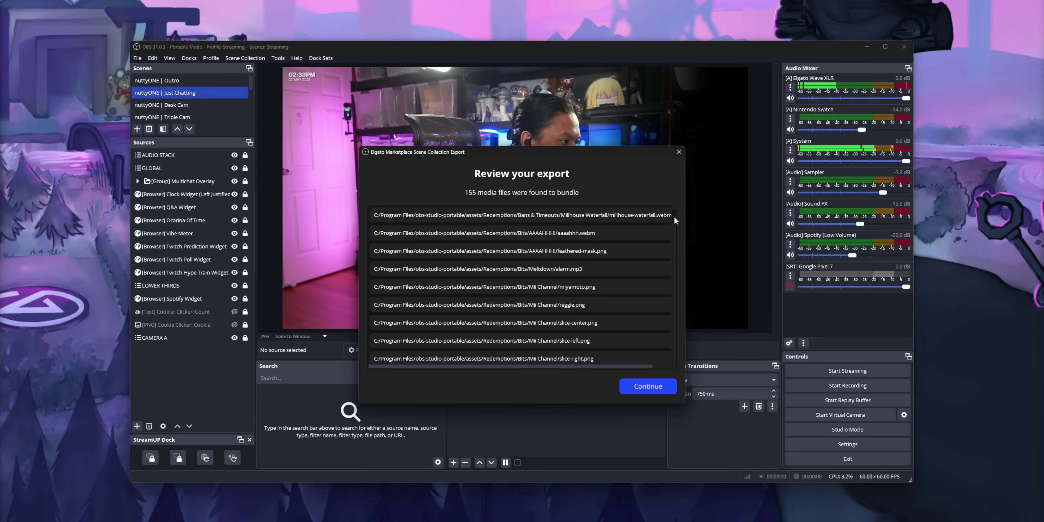
# Scroll through the 155 bundled media files and deselect the nutty.elgatoscene file.
pyautogui.moveTo(674, 225); pyautogui.dragTo(675, 240)
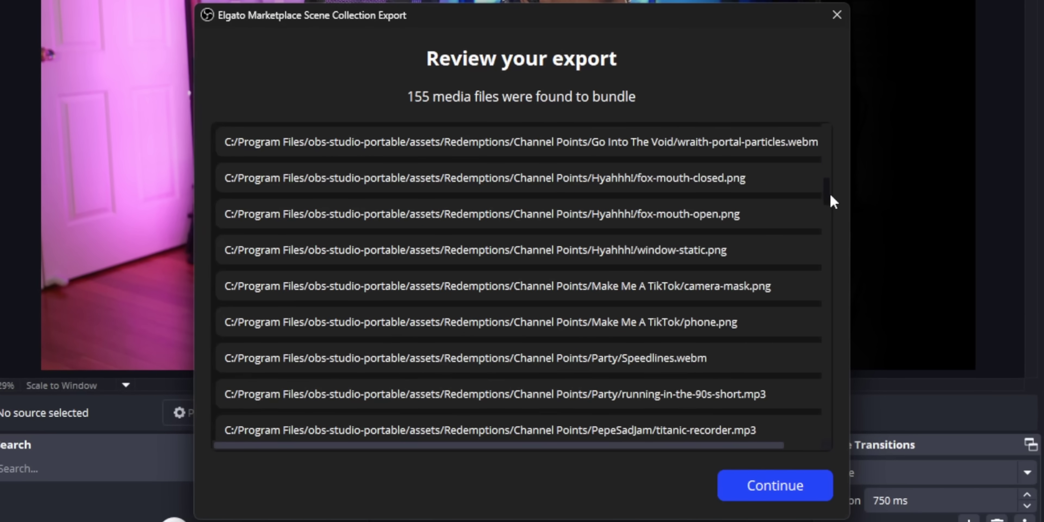
pyautogui.moveTo(832, 232); pyautogui.dragTo(833, 247)
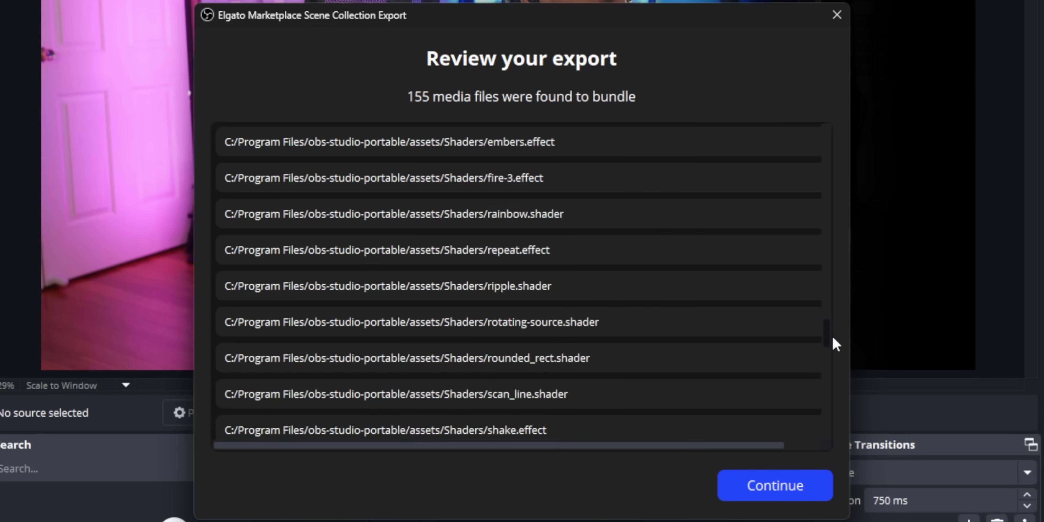
pyautogui.moveTo(832, 336); pyautogui.dragTo(835, 432)
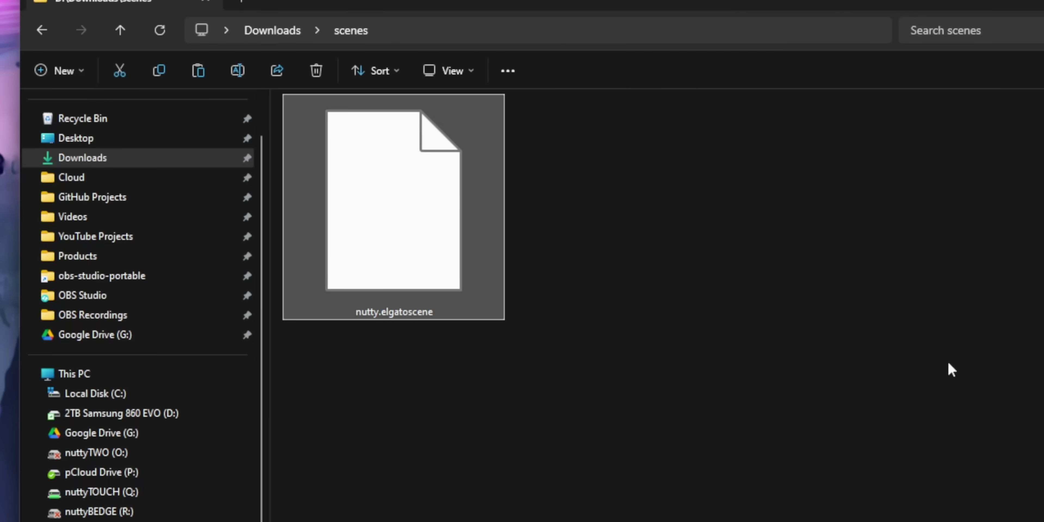
pyautogui.click(952, 370)
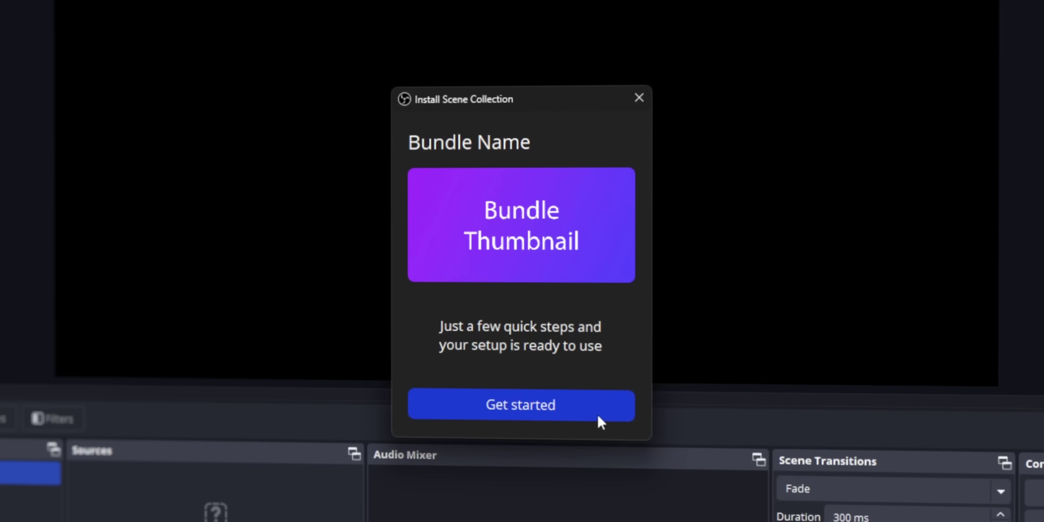
# Start the install wizard, pass the name and Facecam steps, and browse the microphone list.
pyautogui.click(560, 348)
pyautogui.click(601, 342)
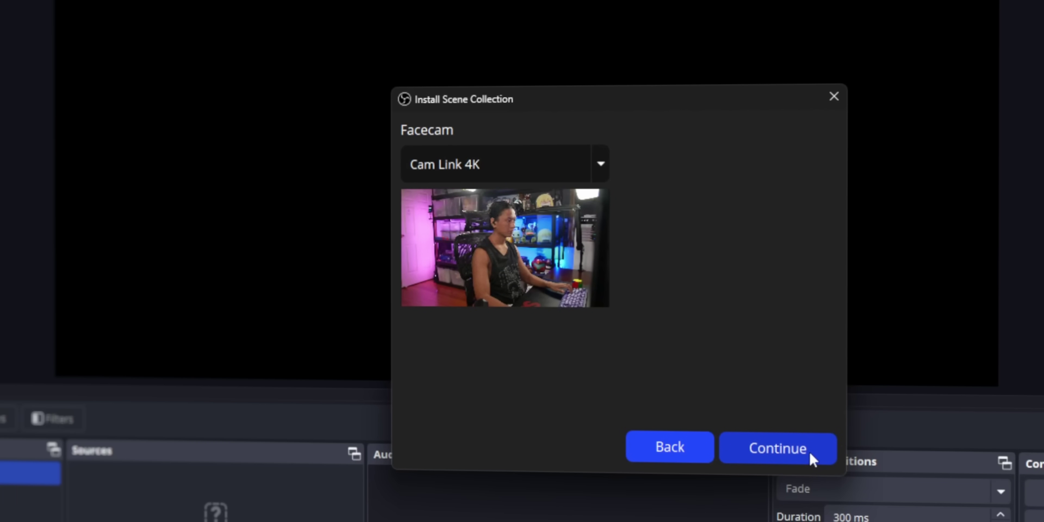
pyautogui.click(811, 454)
pyautogui.click(590, 167)
pyautogui.scroll(-2, 588, 303)
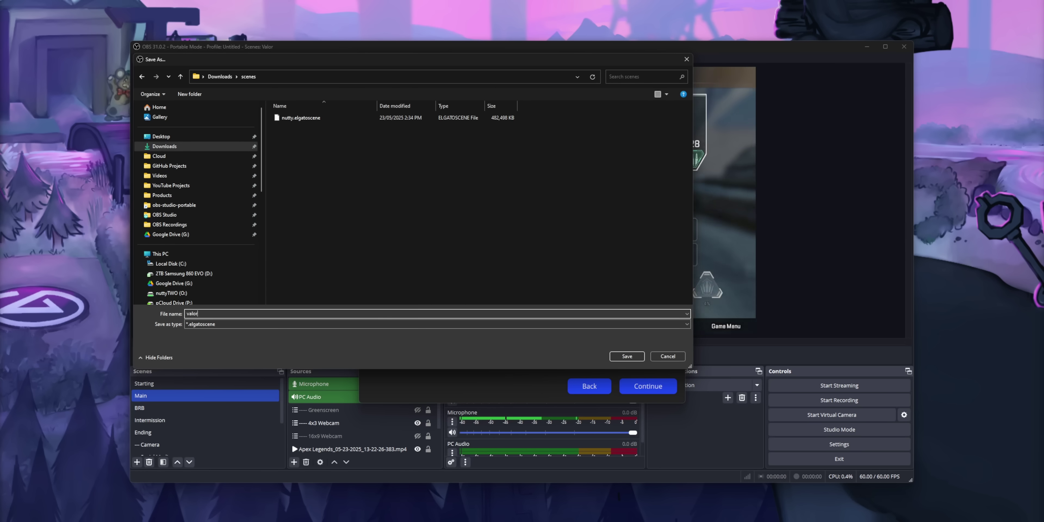
# Save the bundle, then copy nutty.elgatoscene into the PRETEND THIS IS A USB STICK folder.
pyautogui.click(637, 357)
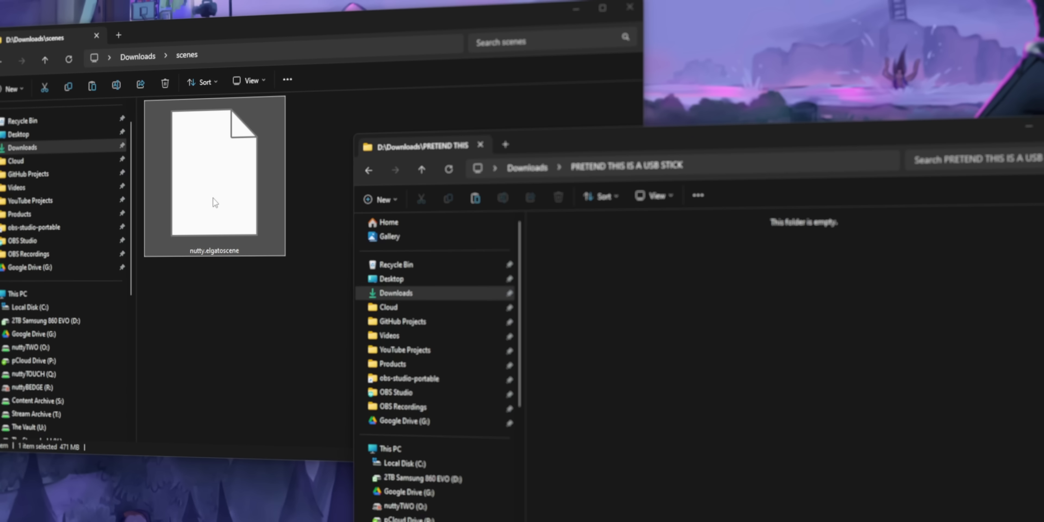
pyautogui.moveTo(229, 208); pyautogui.dragTo(686, 365)
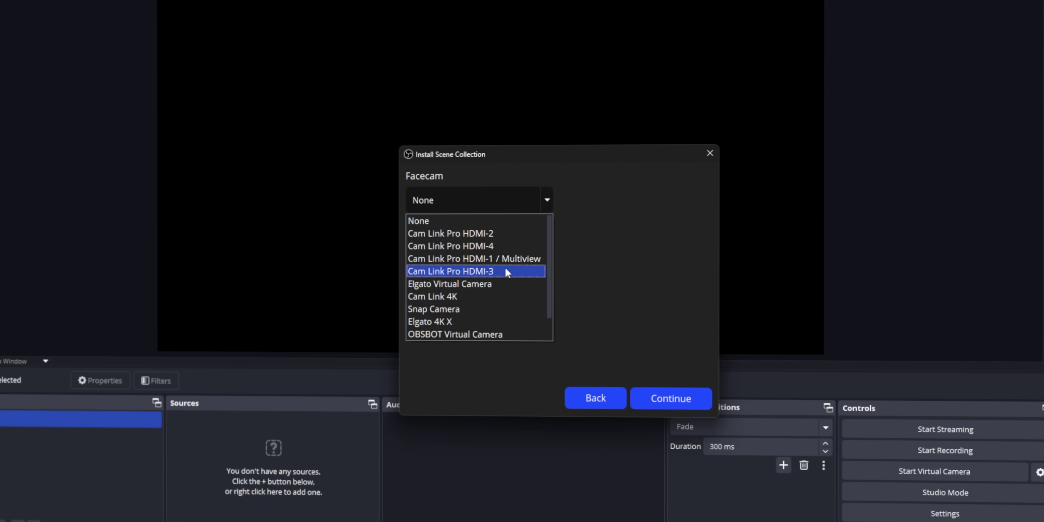
# Set the facecam to Cam Link 4K and start the OBS Studio download for Windows.
pyautogui.click(493, 296)
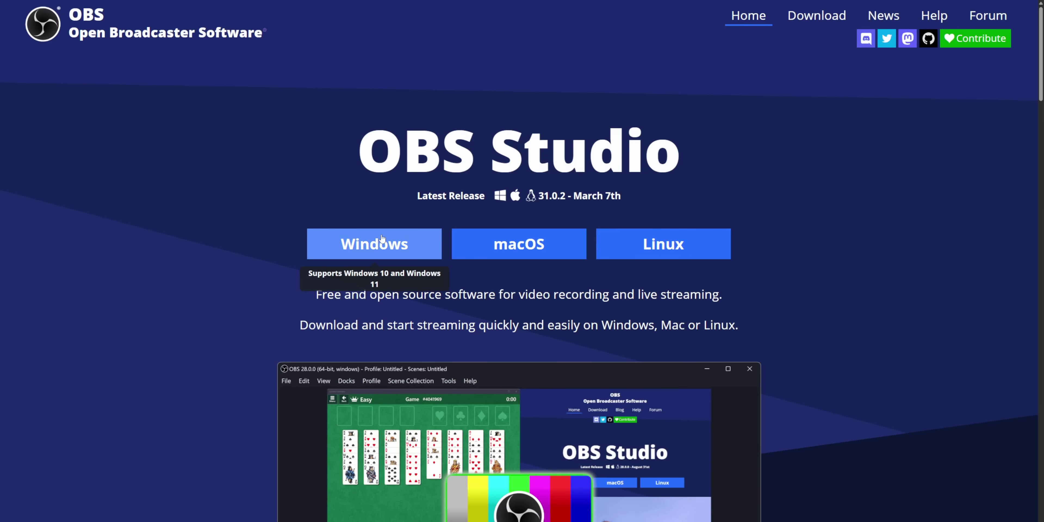
pyautogui.click(383, 238)
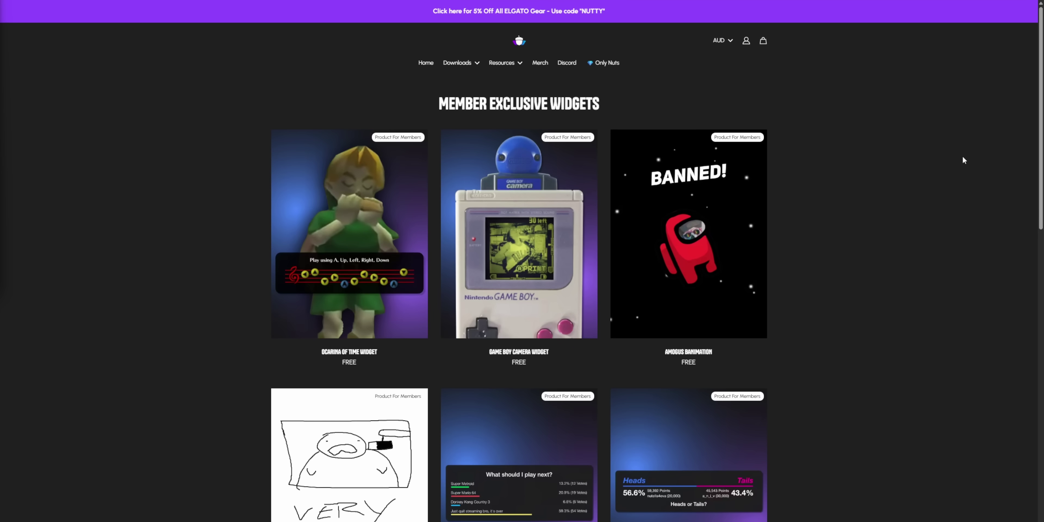
# Scroll the Member Exclusive Widgets grid and open the Very Cool Overlay product page.
pyautogui.scroll(-5, 940, 169)
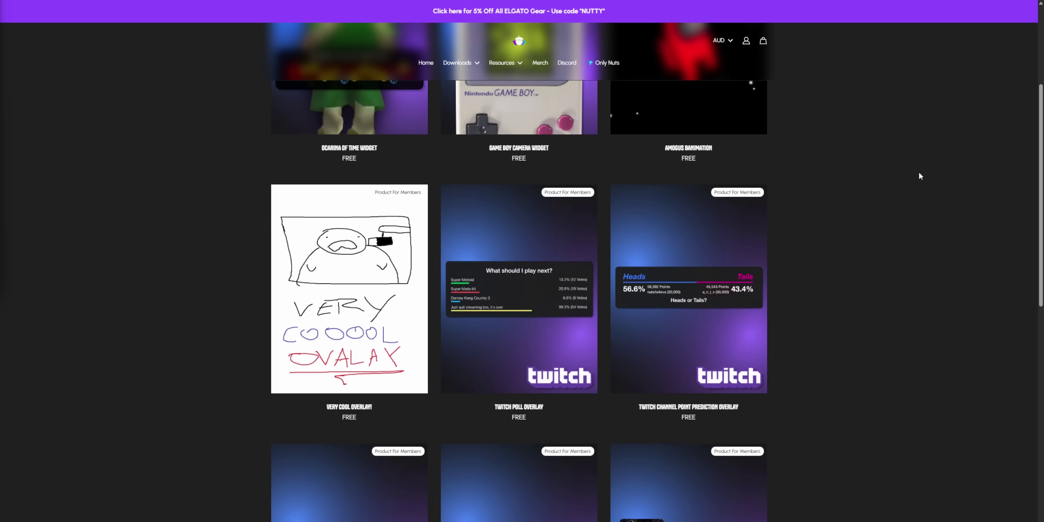
pyautogui.click(383, 273)
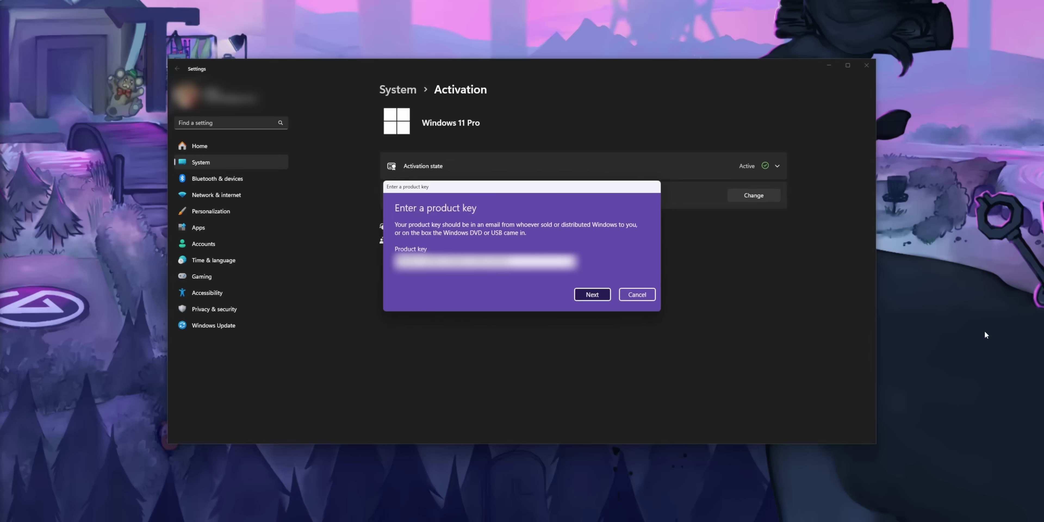
# Cancel the Enter a product key dialog, leaving Windows activation unchanged.
pyautogui.click(645, 296)
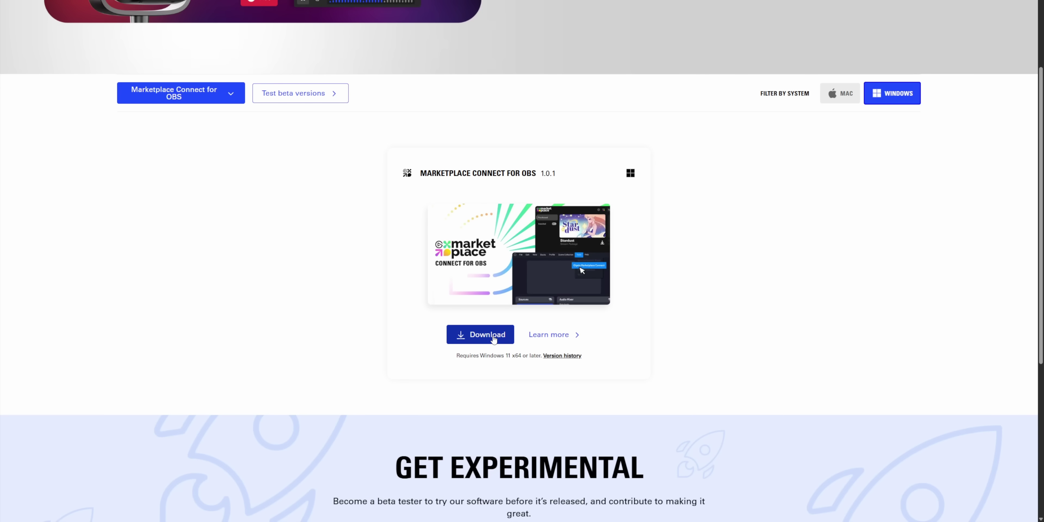
# Download Marketplace Connect for OBS for Windows without subscribing to the newsletter.
pyautogui.click(493, 339)
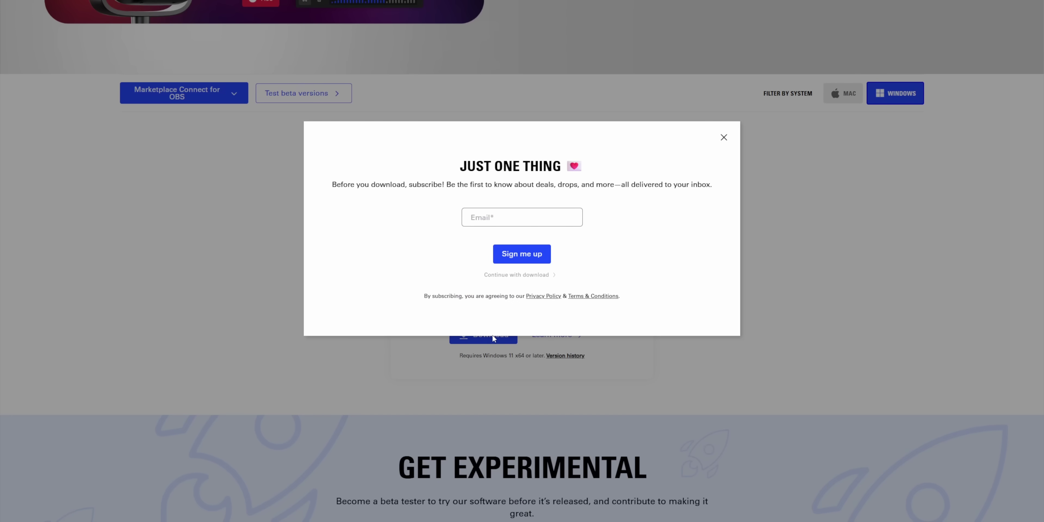
pyautogui.click(553, 276)
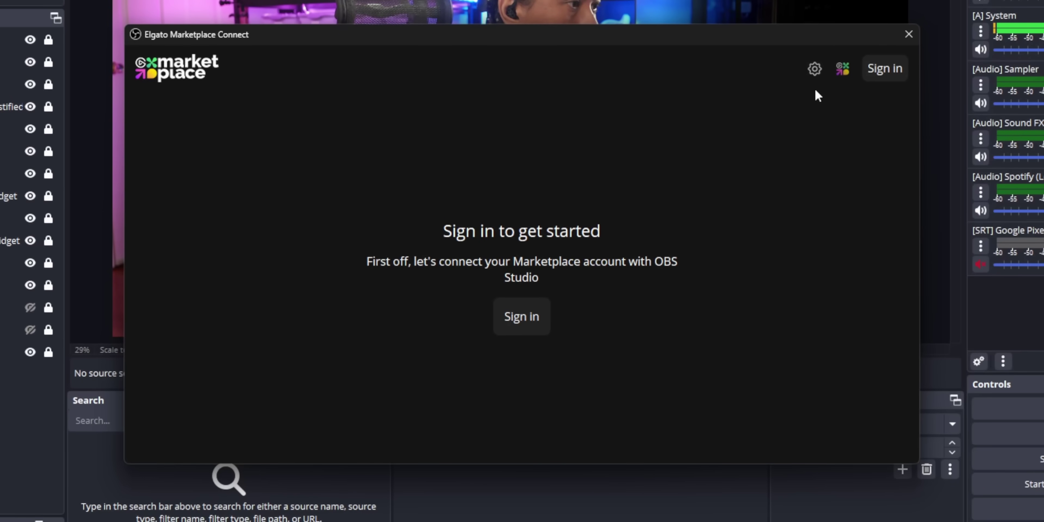
# Turn on maker tools in Marketplace Connect settings, then start Export Maker Scene Collection.
pyautogui.click(823, 81)
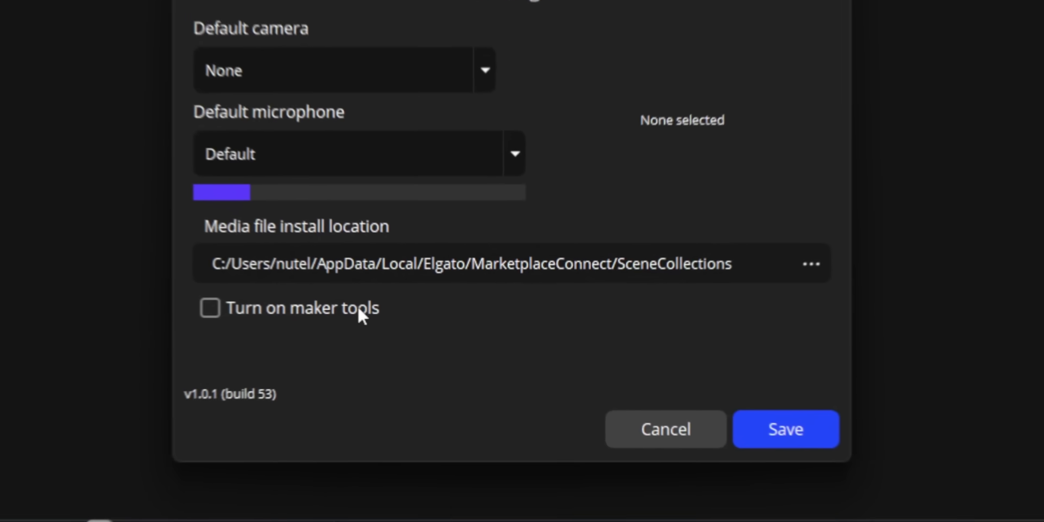
pyautogui.click(354, 312)
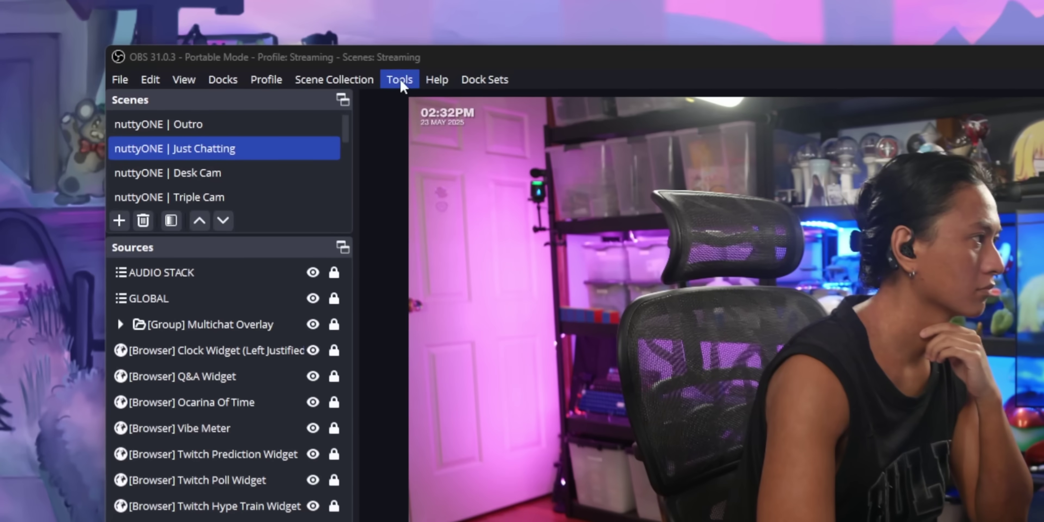
pyautogui.click(291, 61)
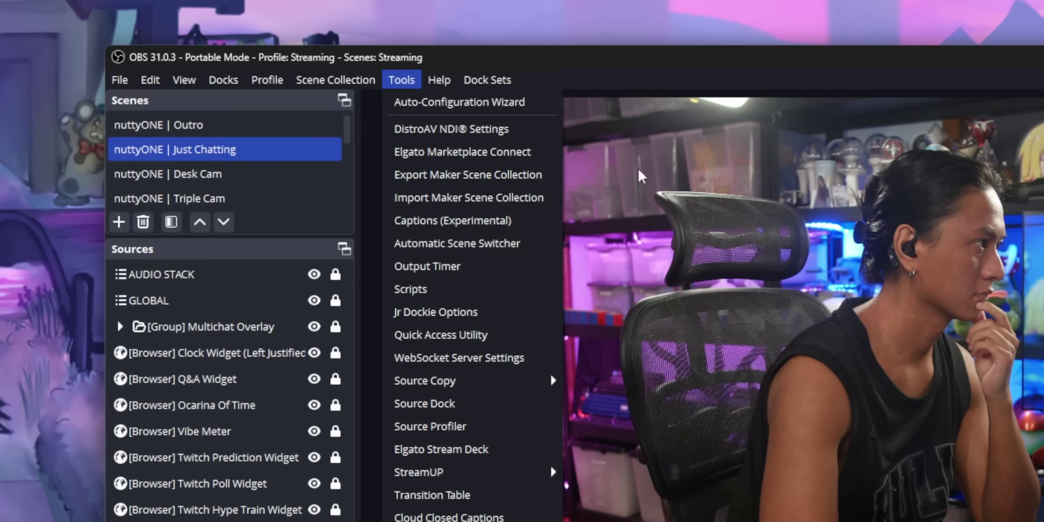
pyautogui.click(469, 175)
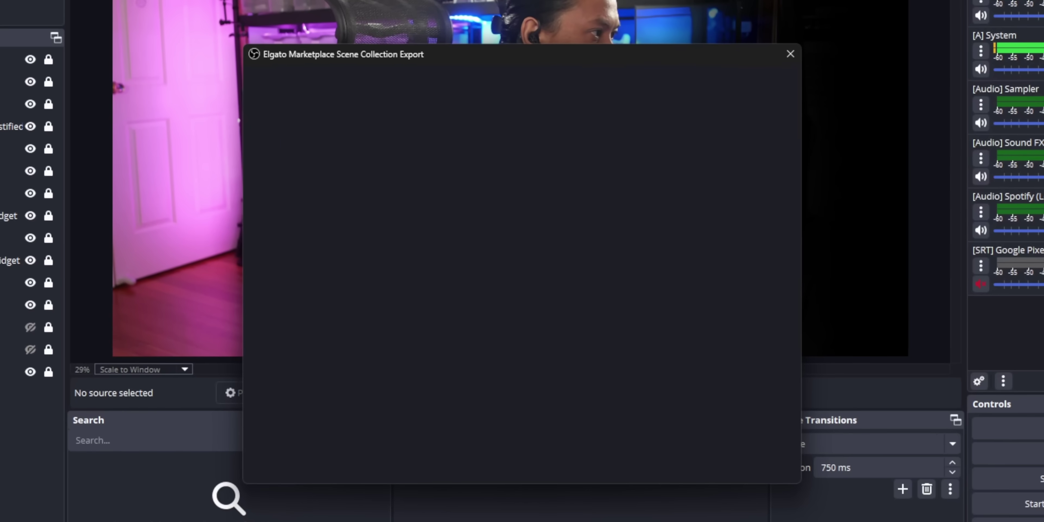
# Name the exported video sources with display names such as PC 2, Camera and Facecam.
pyautogui.moveTo(781, 159); pyautogui.dragTo(783, 299)
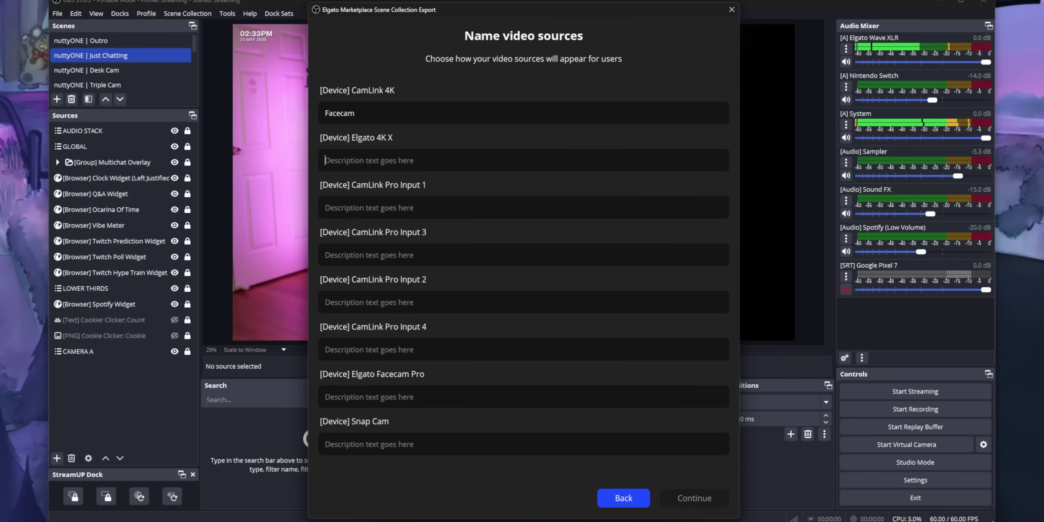
pyautogui.write('PC 2')
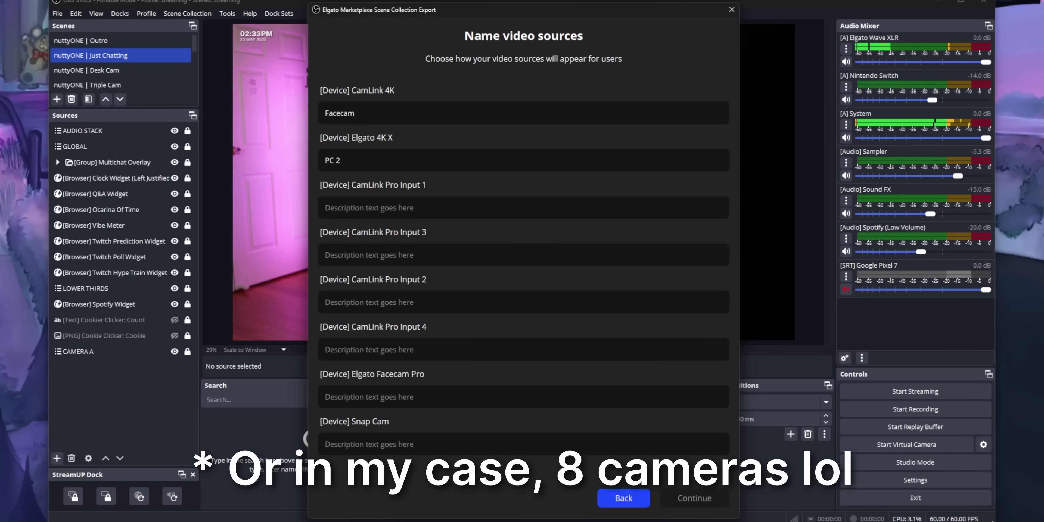
pyautogui.write('Camera 1')
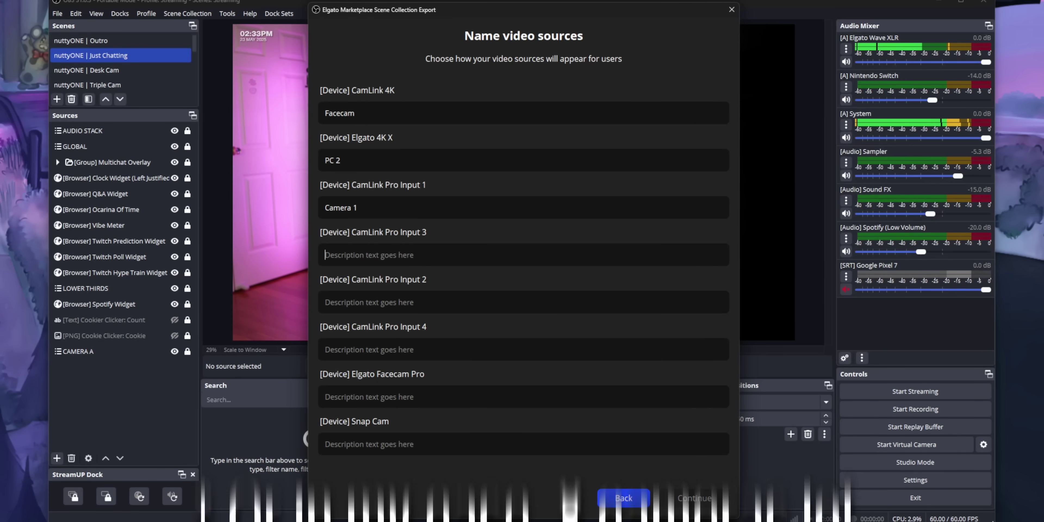
pyautogui.click(330, 254)
pyautogui.write('Camera 2')
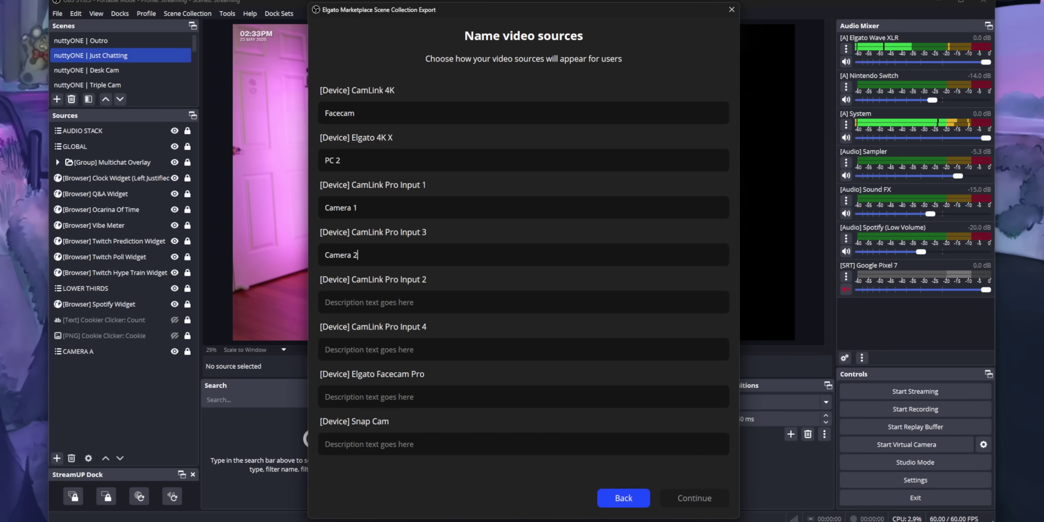
pyautogui.click(330, 302)
pyautogui.write('Camers 2')
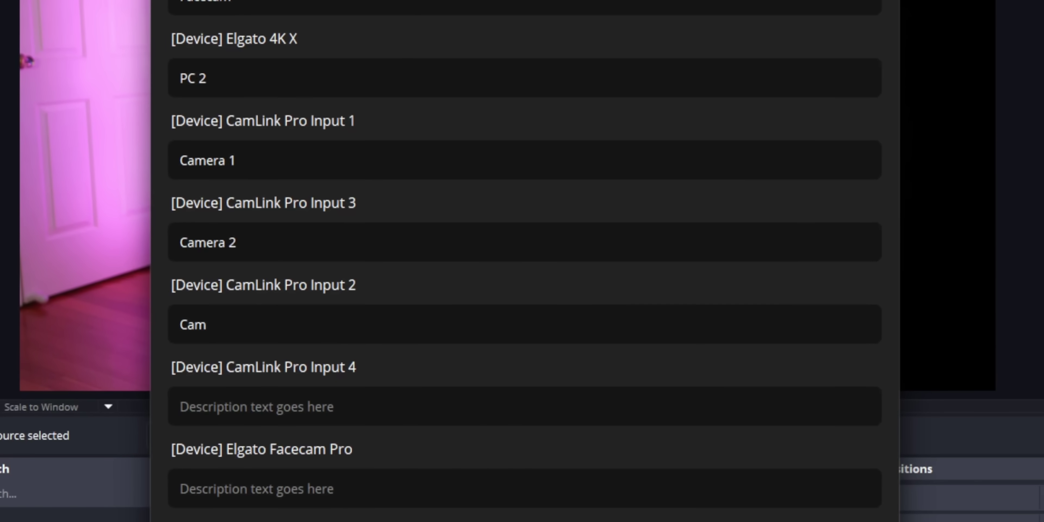
pyautogui.click(237, 242)
pyautogui.press('Tab')
pyautogui.press('Tab')
pyautogui.write('Camer')
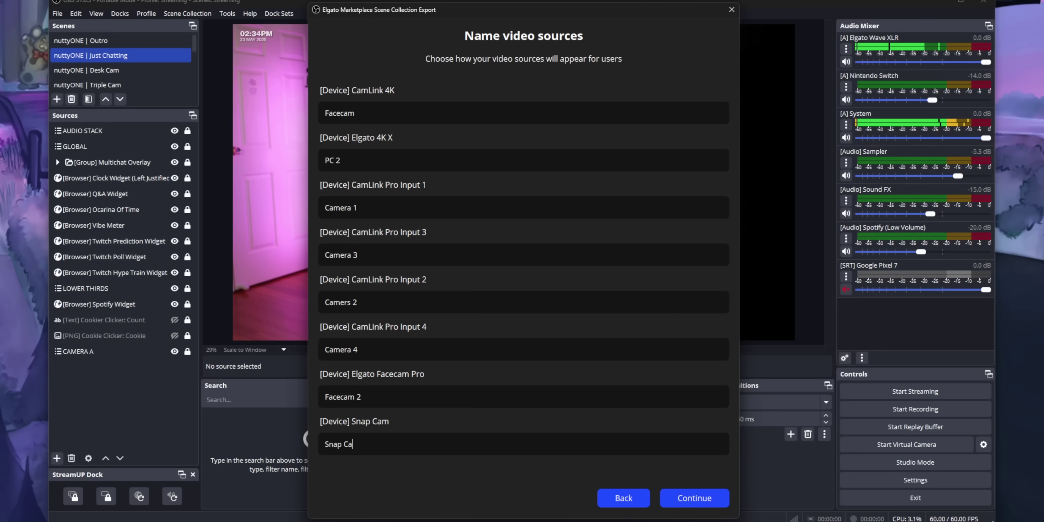
# Mark all listed plugins required and save the bundle as nutty.elgatoscene in Downloads\scenes.
pyautogui.click(704, 502)
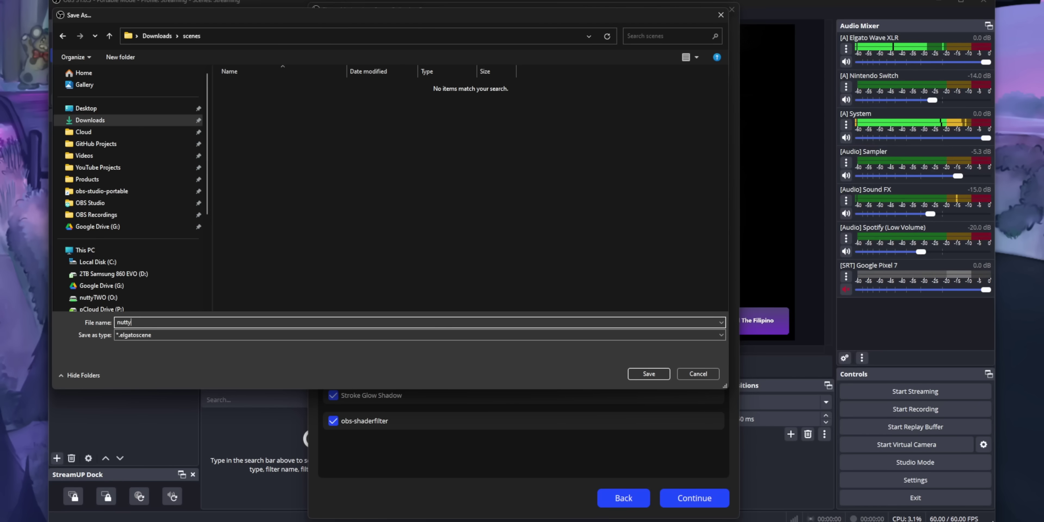
pyautogui.click(653, 370)
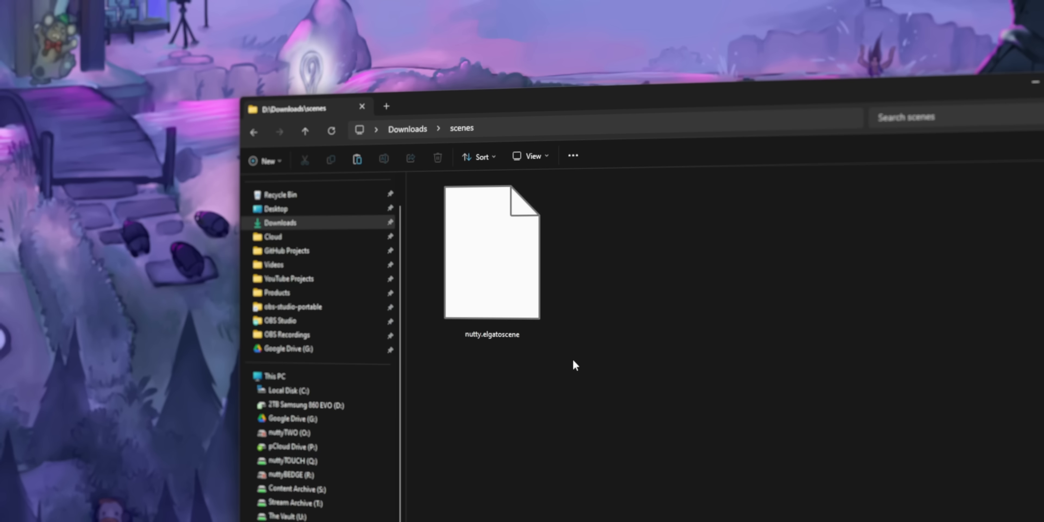
# Select nutty.elgatoscene in the Downloads scenes folder to confirm the export.
pyautogui.rightClick(609, 297)
pyautogui.click(567, 270)
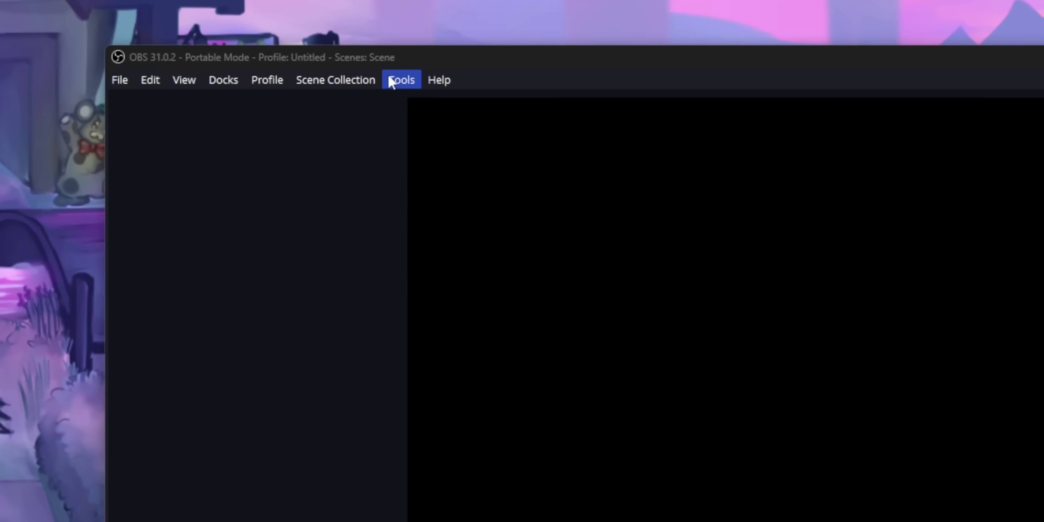
# Import the flatpack.elgatoscene bundle from Downloads\scenes via Import Maker Scene Collection.
pyautogui.click(278, 58)
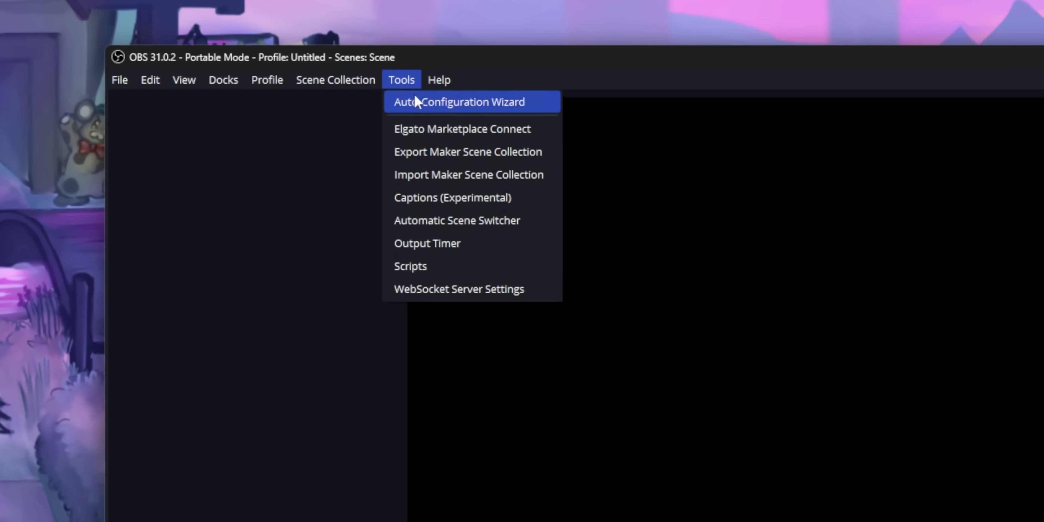
pyautogui.click(542, 173)
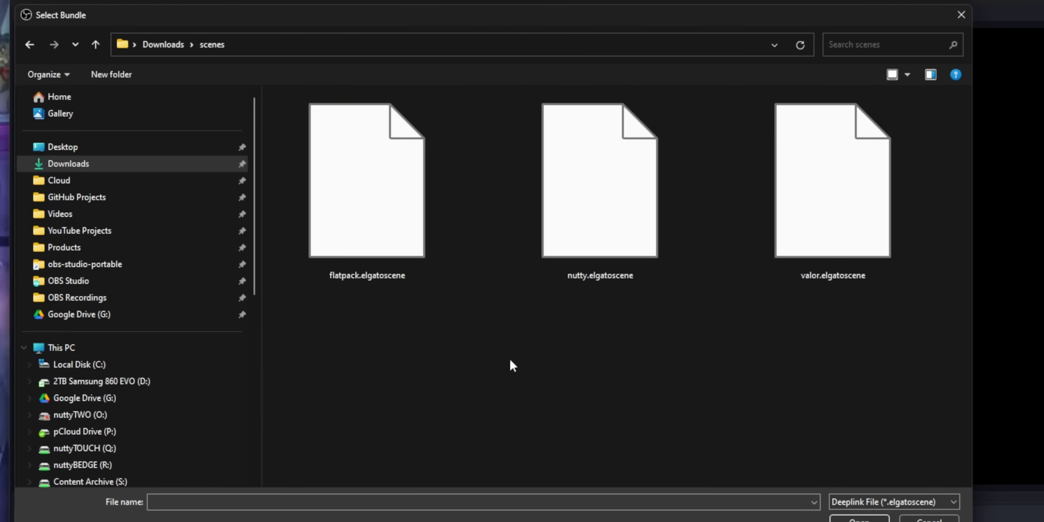
pyautogui.click(370, 267)
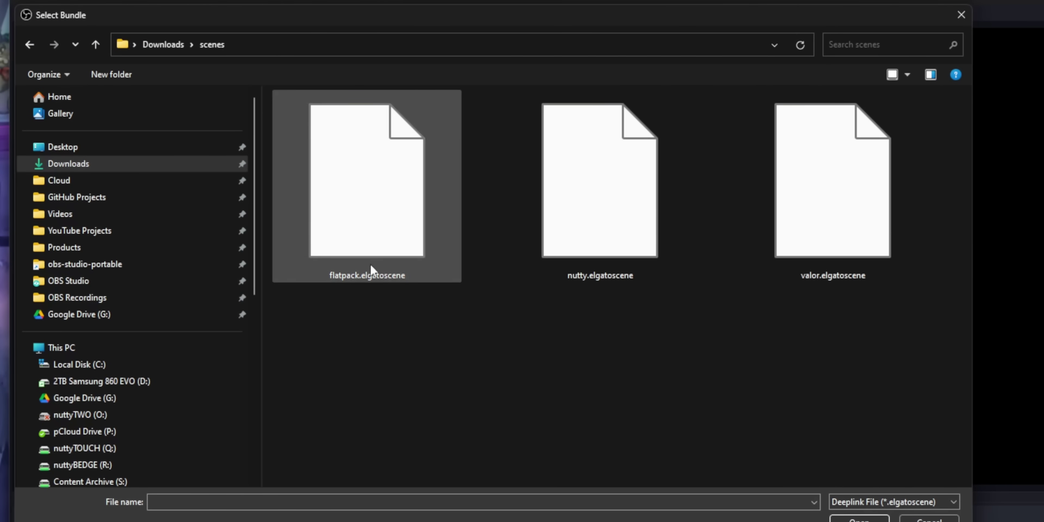
pyautogui.doubleClick(392, 251)
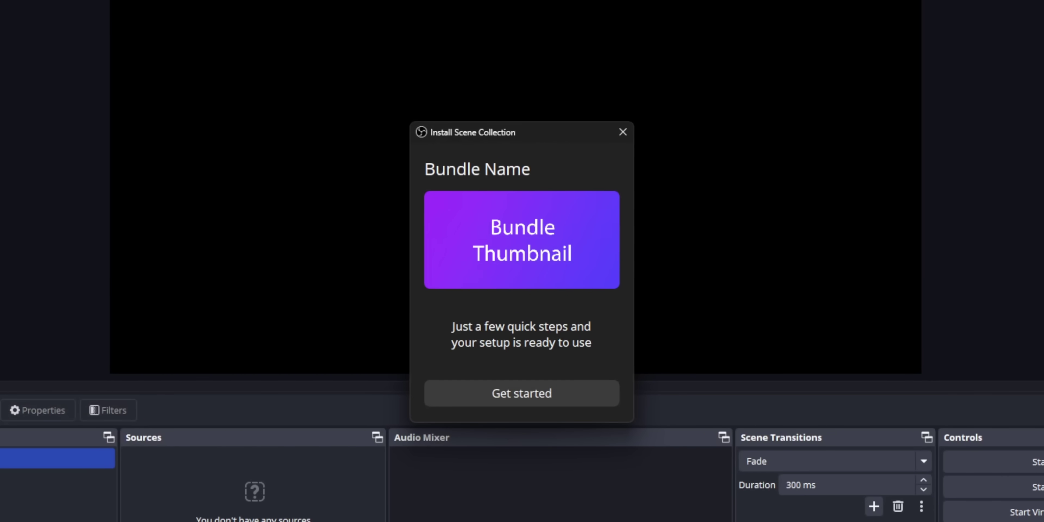
# Start the install wizard, keep the collection name, and choose Cam Link 4K as Facecam.
pyautogui.click(590, 405)
pyautogui.click(588, 388)
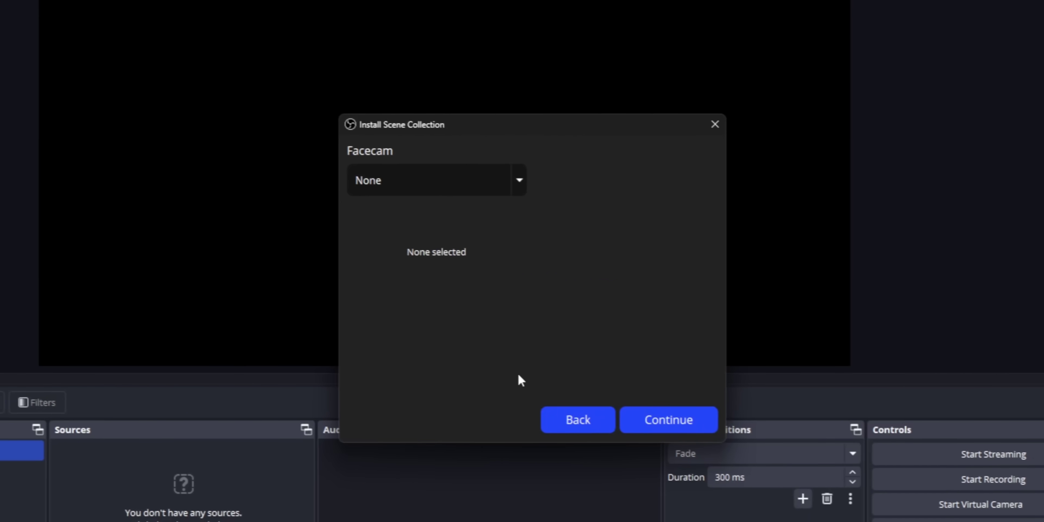
pyautogui.click(512, 182)
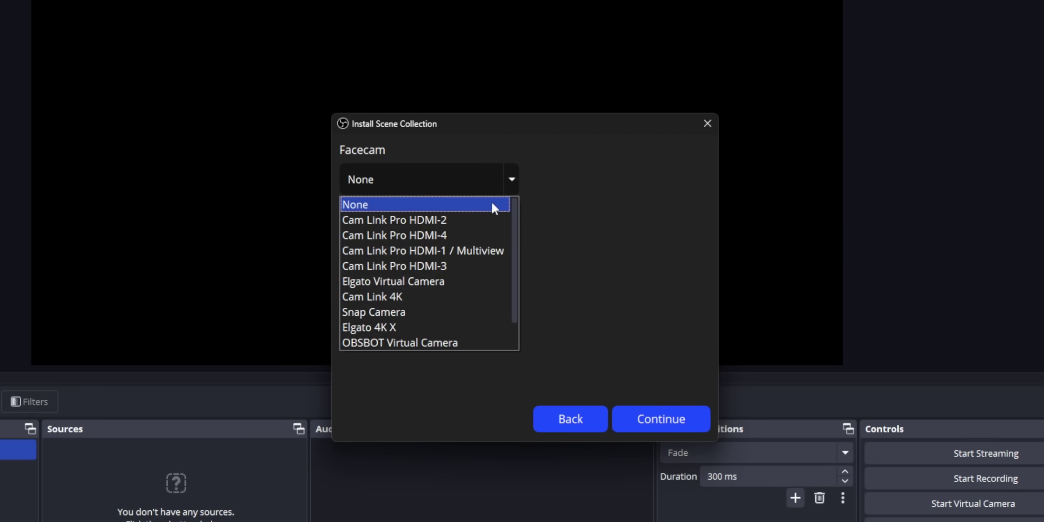
pyautogui.click(445, 297)
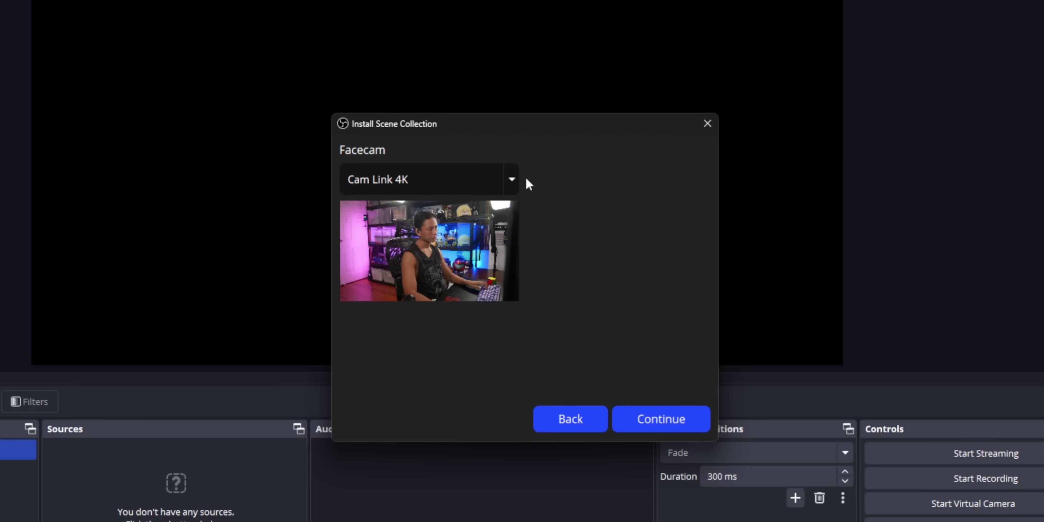
# Choose Mic In (Elgato Wave:XLR) as the Flatpack collection's microphone.
pyautogui.click(687, 424)
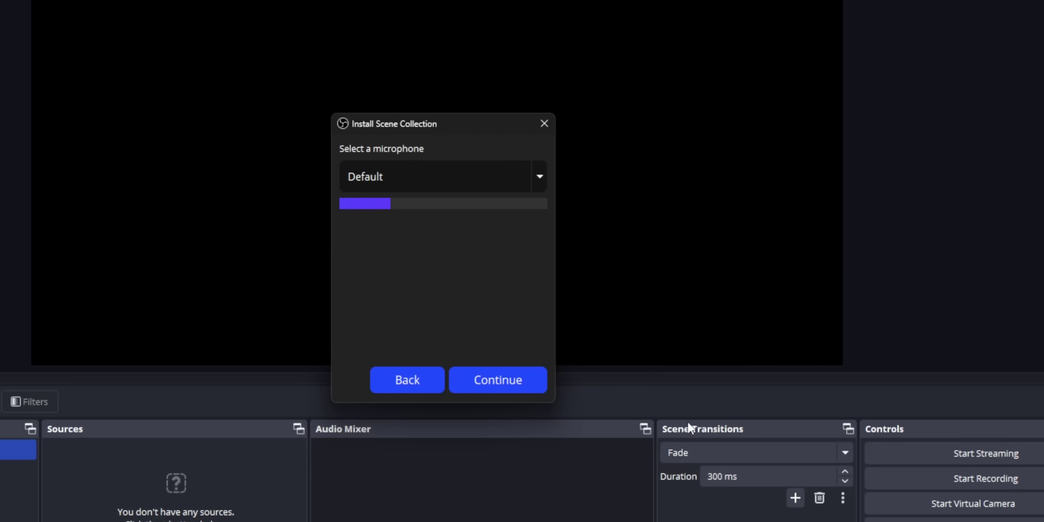
pyautogui.click(501, 184)
pyautogui.scroll(-2, 498, 294)
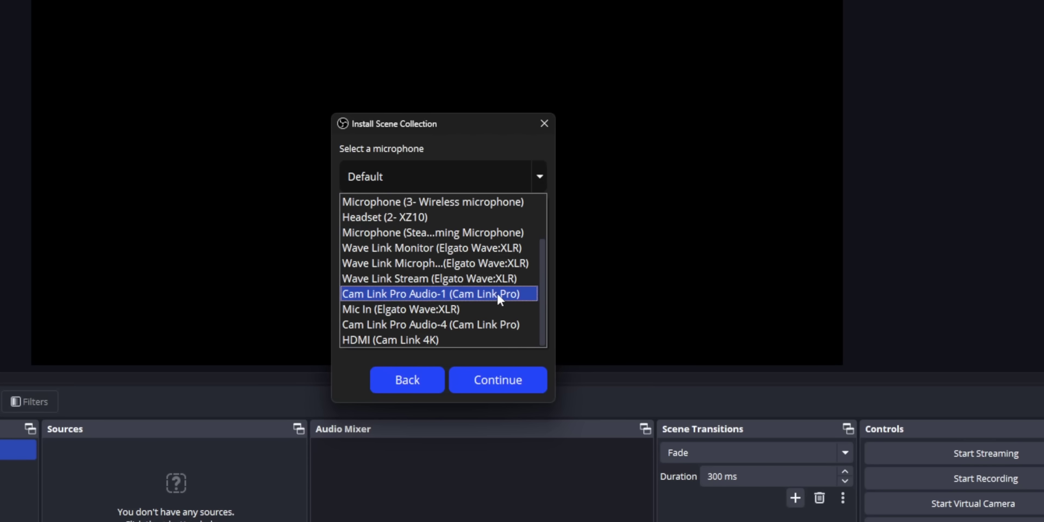
pyautogui.click(483, 309)
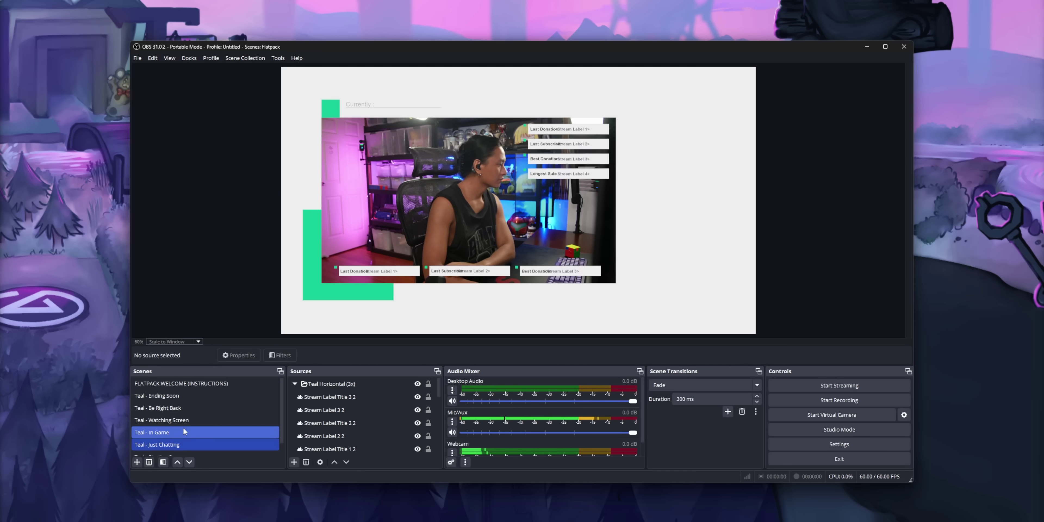
# Preview the Teal - In Game scene, then the Teal - Just Chatting scene.
pyautogui.scroll(-1, 183, 427)
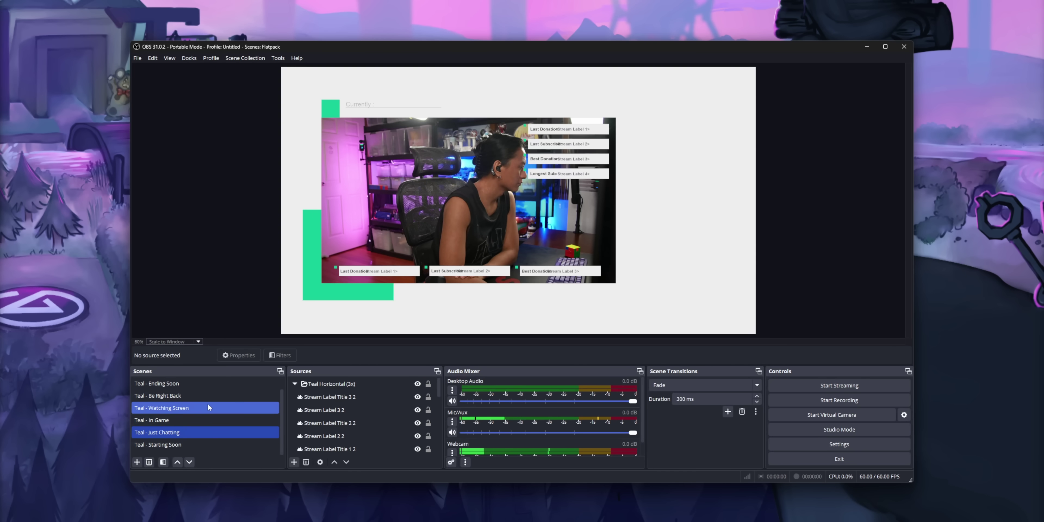
pyautogui.click(188, 423)
pyautogui.click(186, 434)
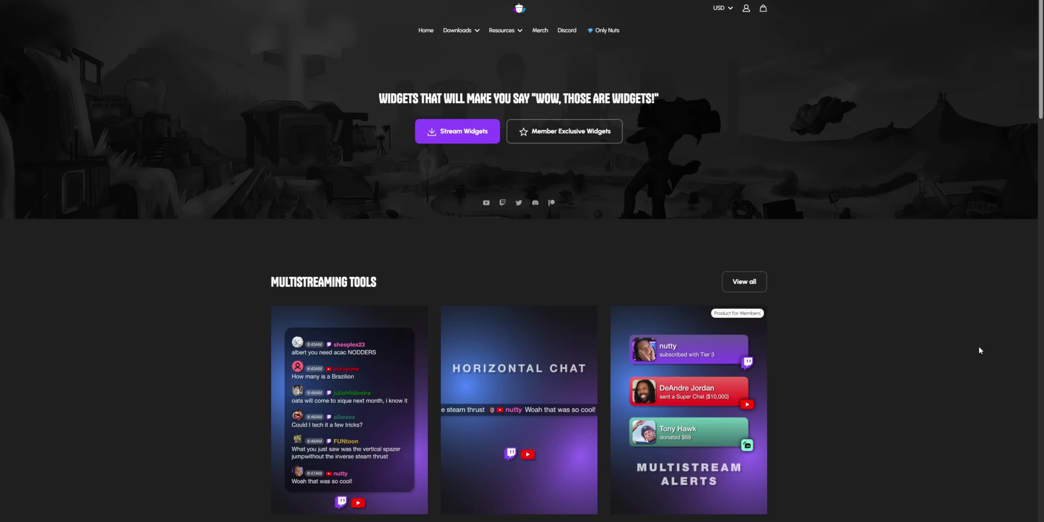
pyautogui.scroll(-10, 973, 337)
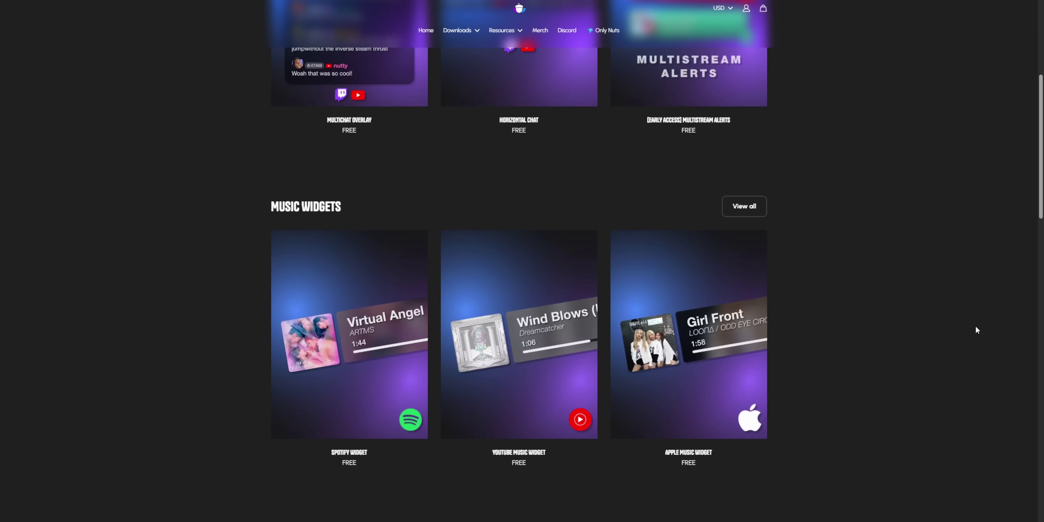
pyautogui.scroll(-4, 976, 325)
pyautogui.scroll(-3, 975, 324)
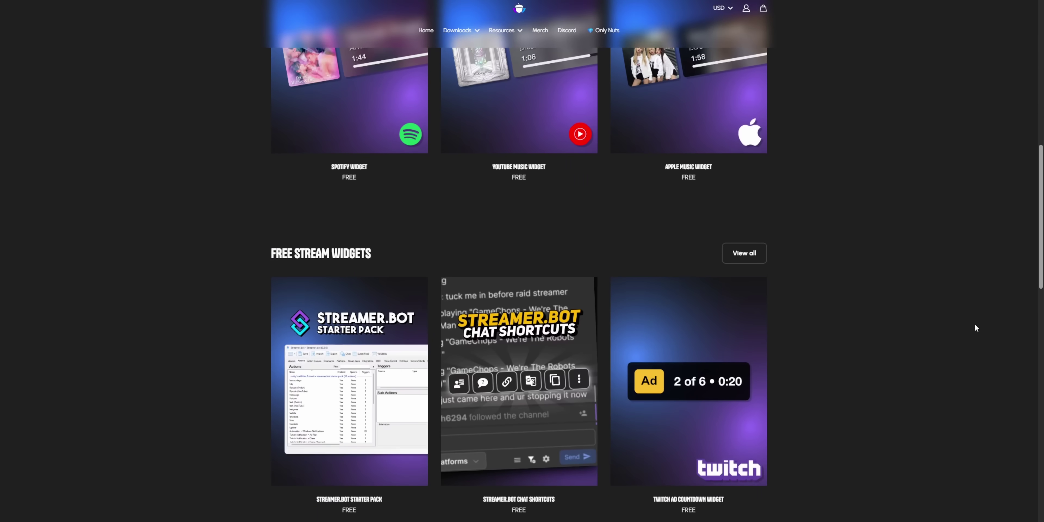
pyautogui.scroll(-6, 975, 327)
pyautogui.scroll(-6, 976, 328)
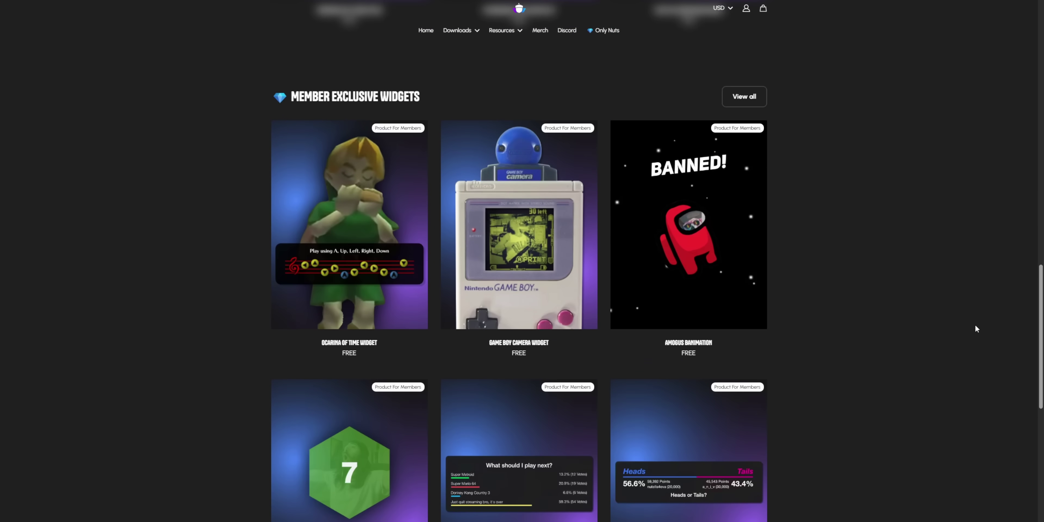
pyautogui.scroll(-5, 975, 328)
pyautogui.scroll(-9, 971, 327)
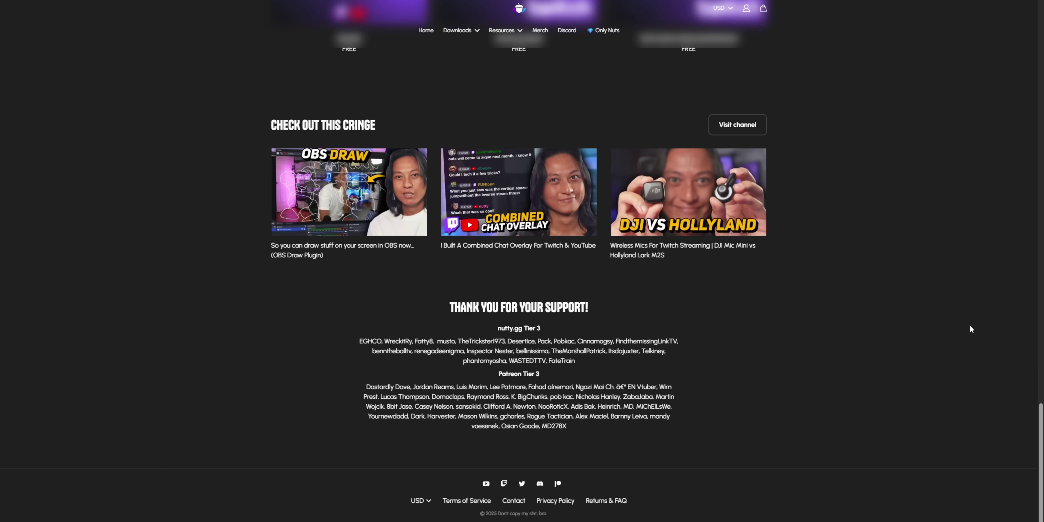
pyautogui.scroll(15, 914, 339)
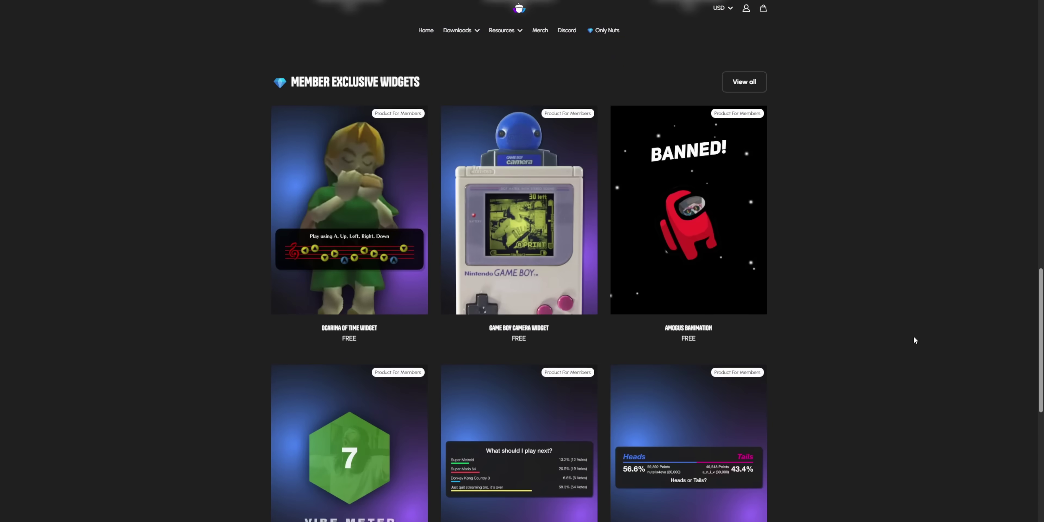